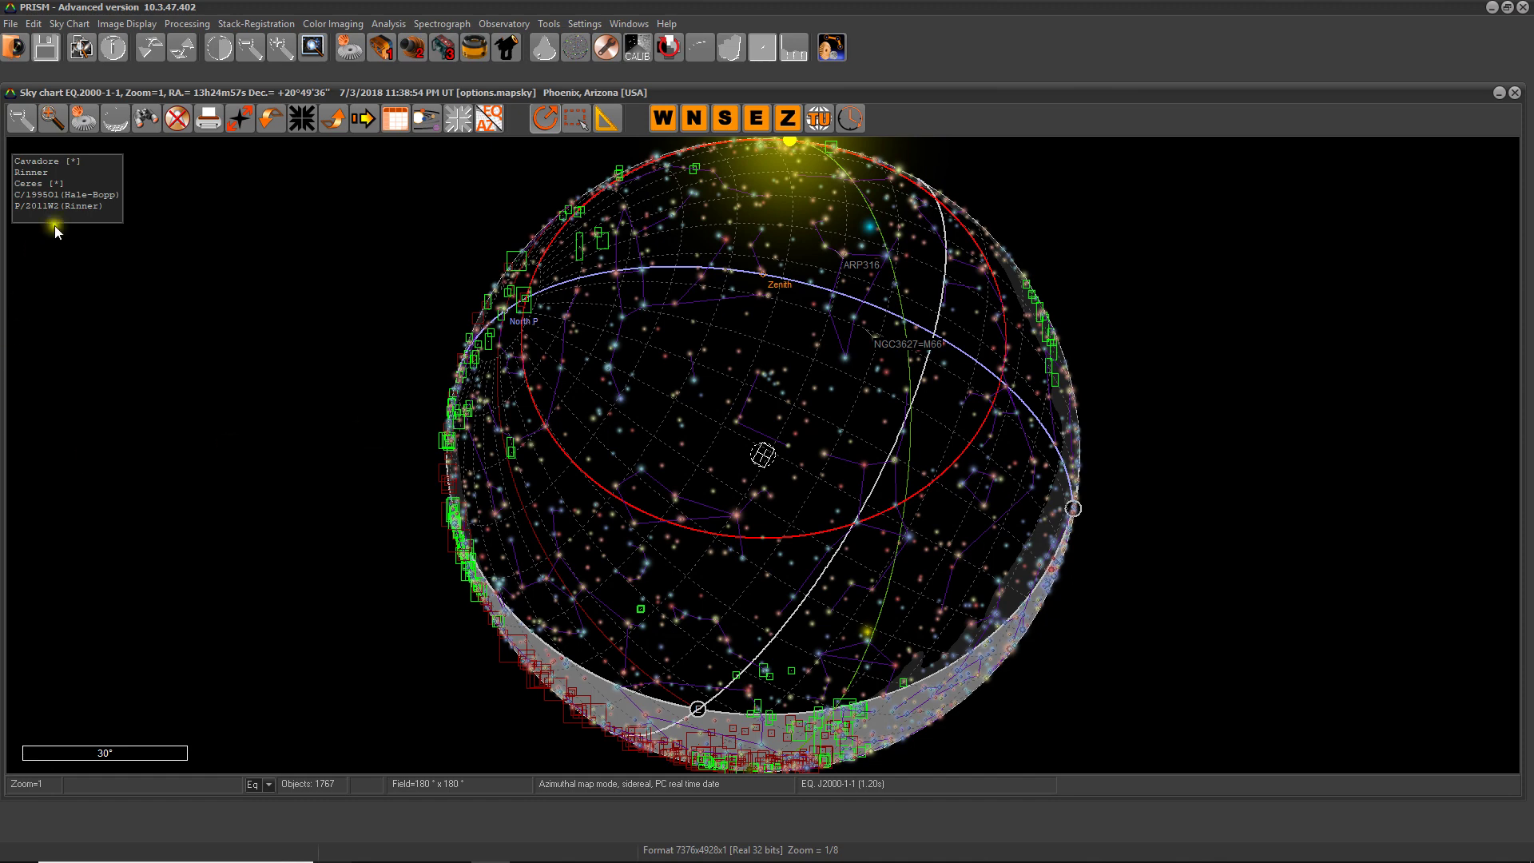
# Look through the Open file dialog filtered to CPA image files, then cancel without opening anything.
pyautogui.click(15, 49)
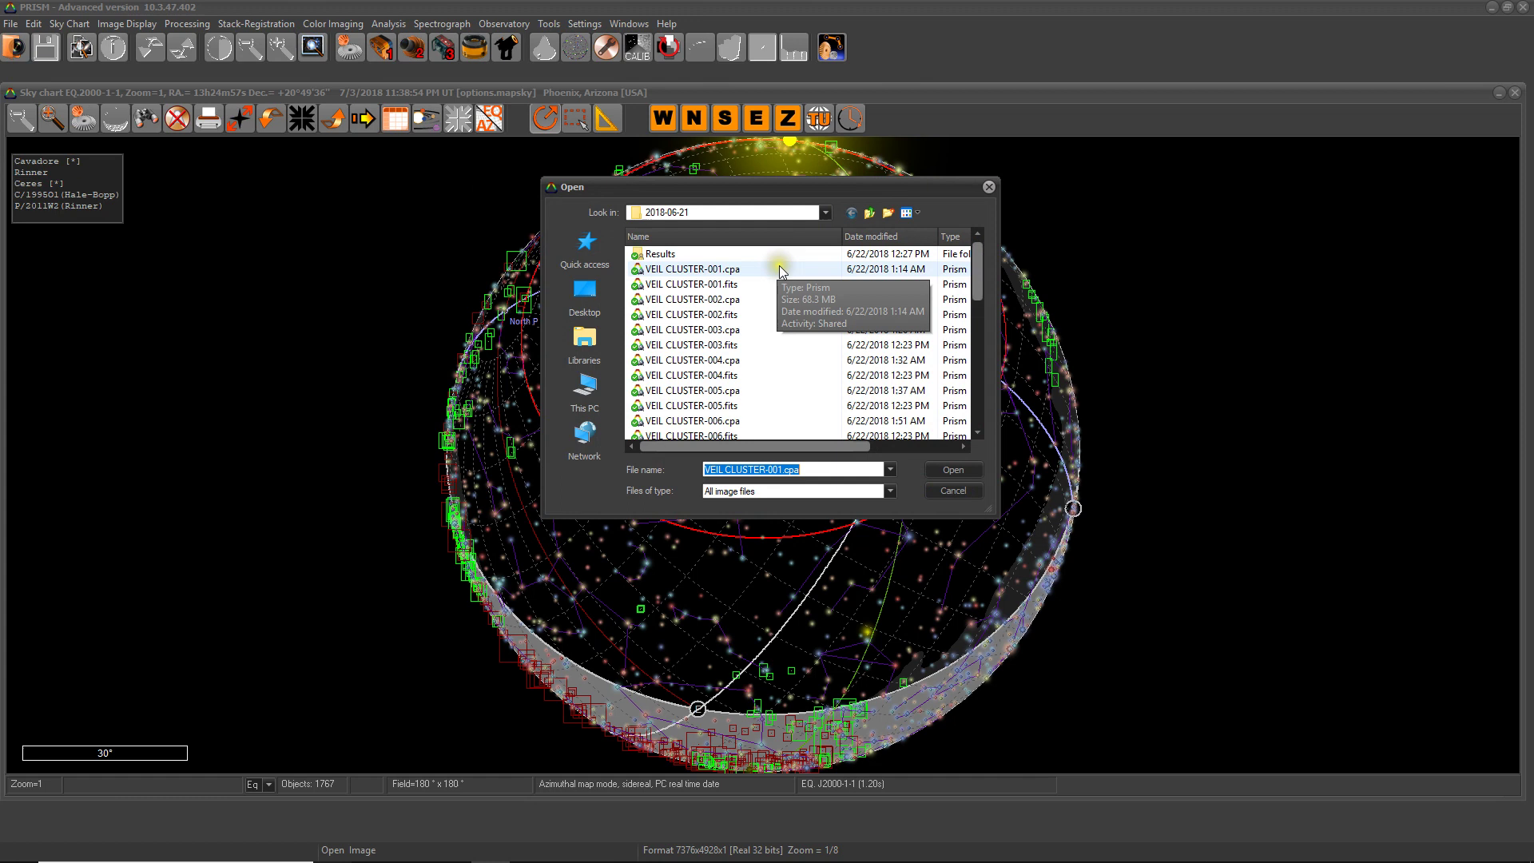
pyautogui.scroll(-8, 783, 271)
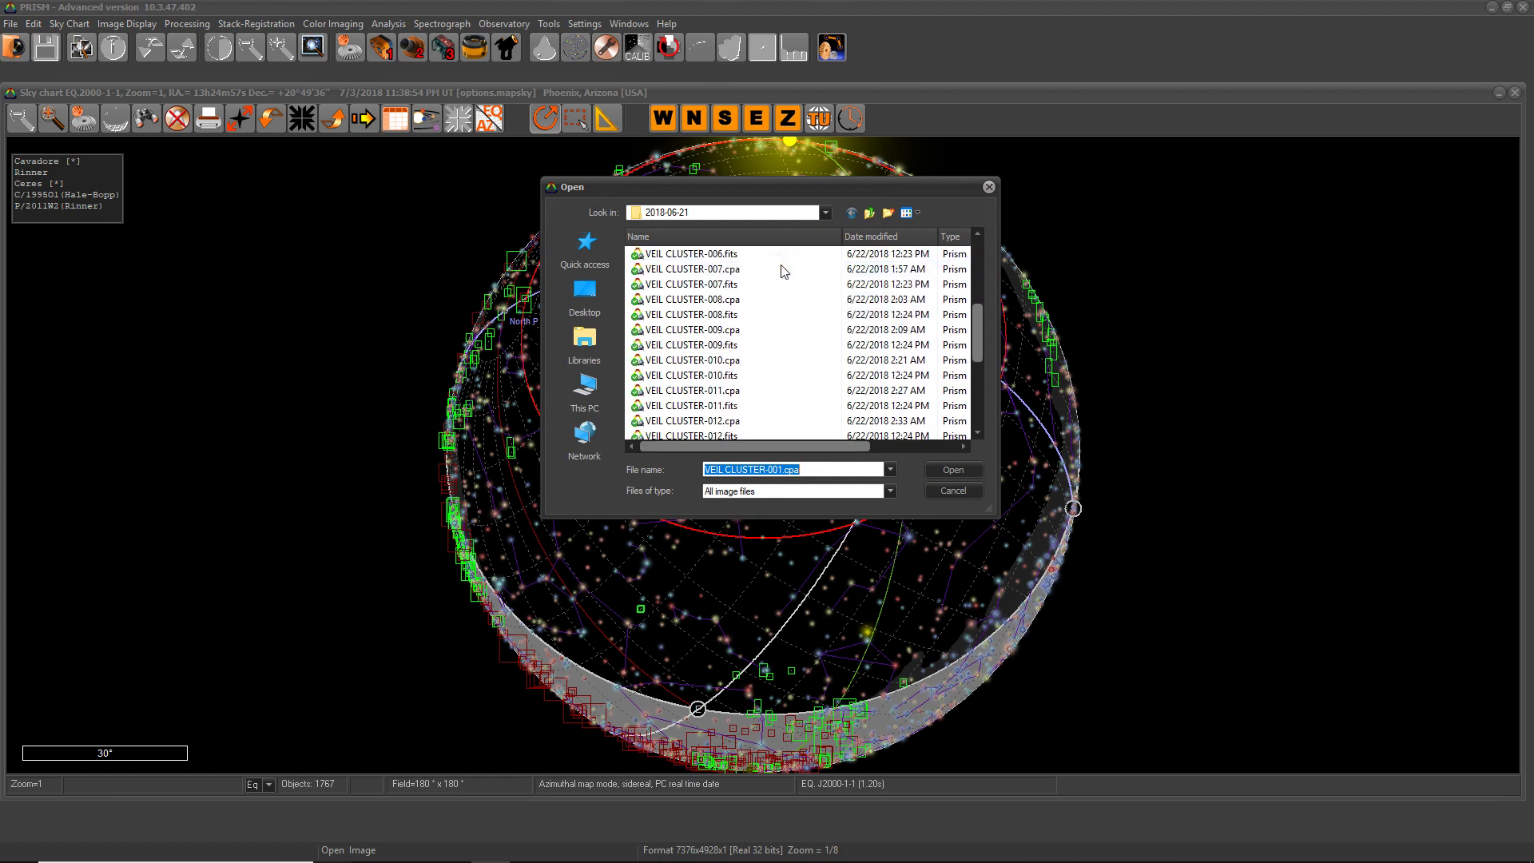
pyautogui.click(861, 494)
pyautogui.click(849, 516)
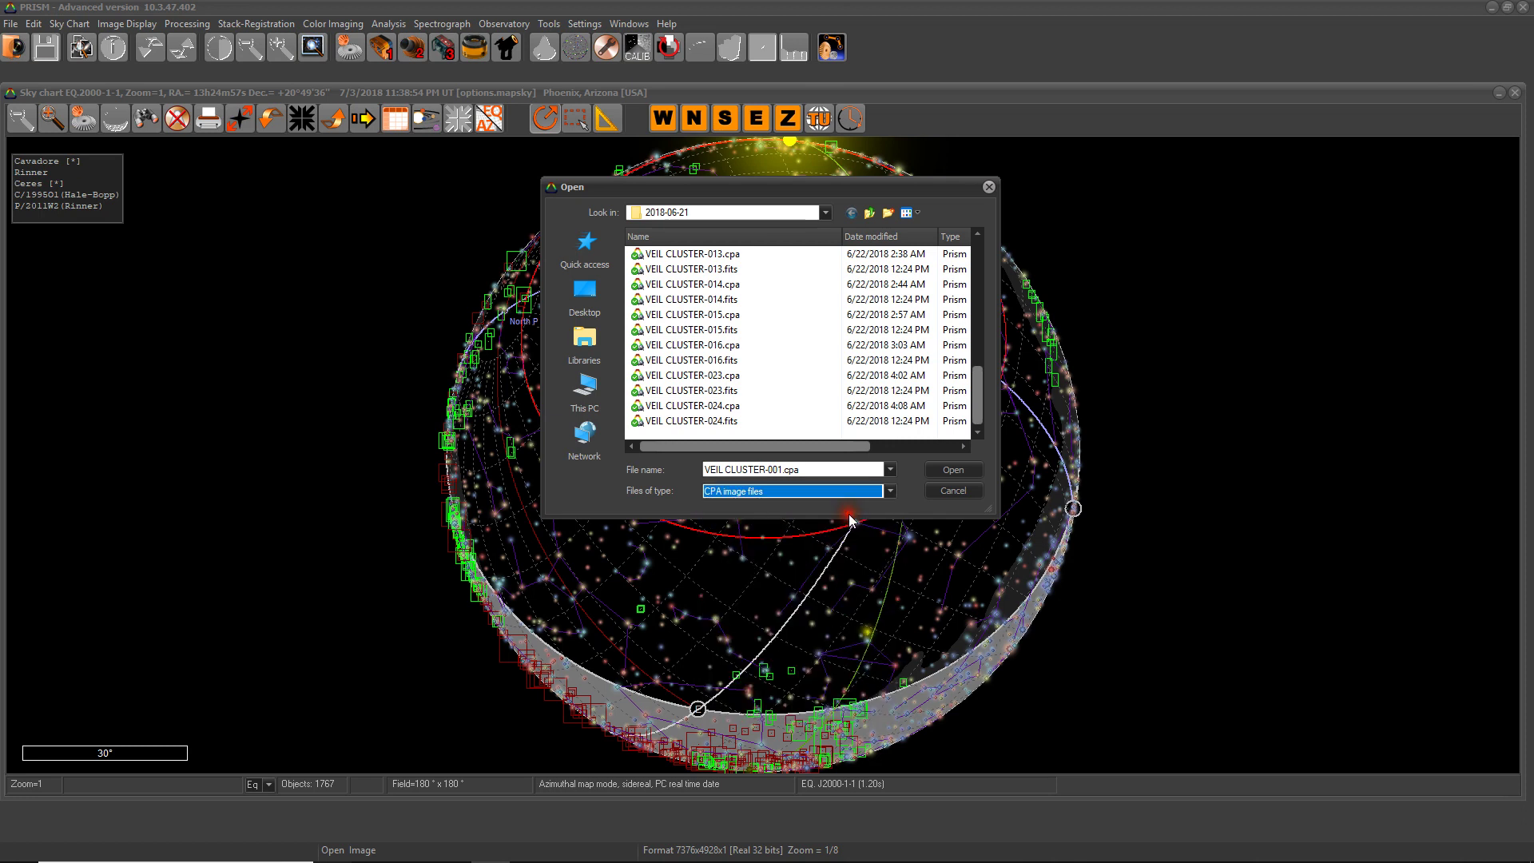
pyautogui.scroll(-3, 767, 304)
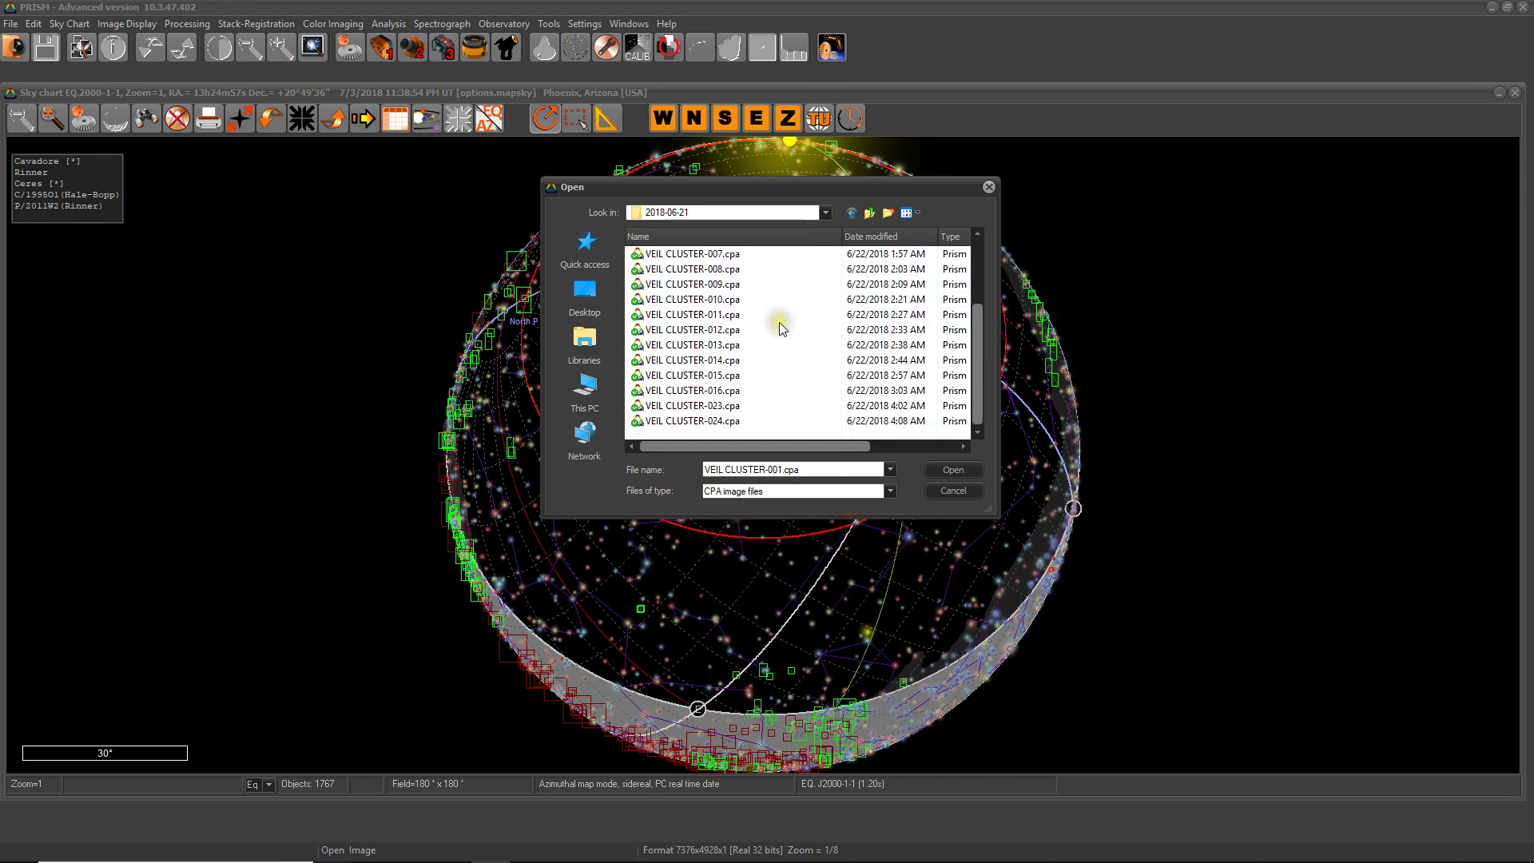
pyautogui.scroll(3, 782, 360)
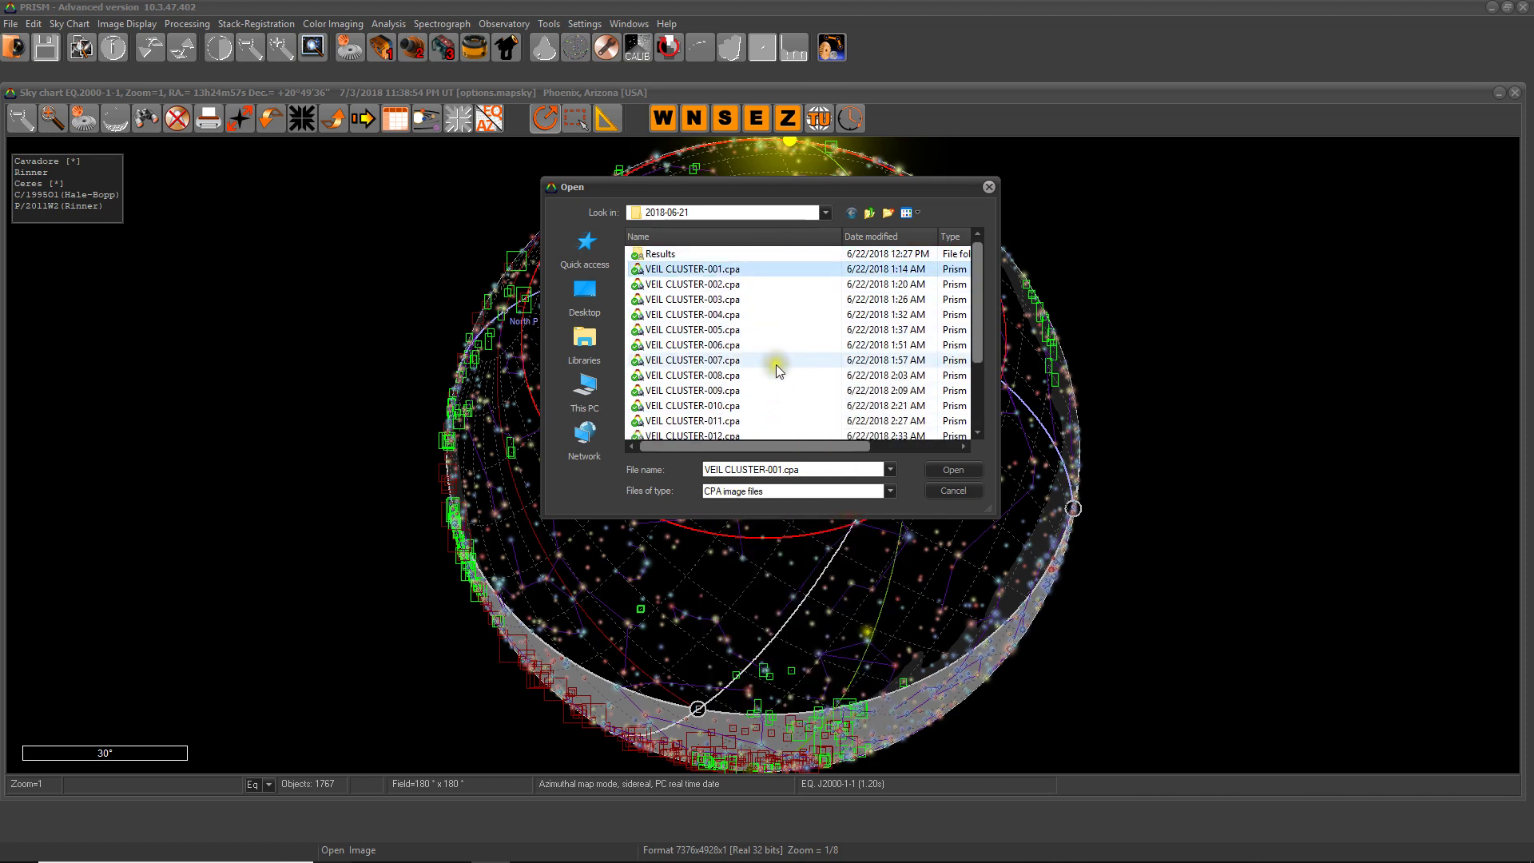
pyautogui.scroll(-3, 775, 364)
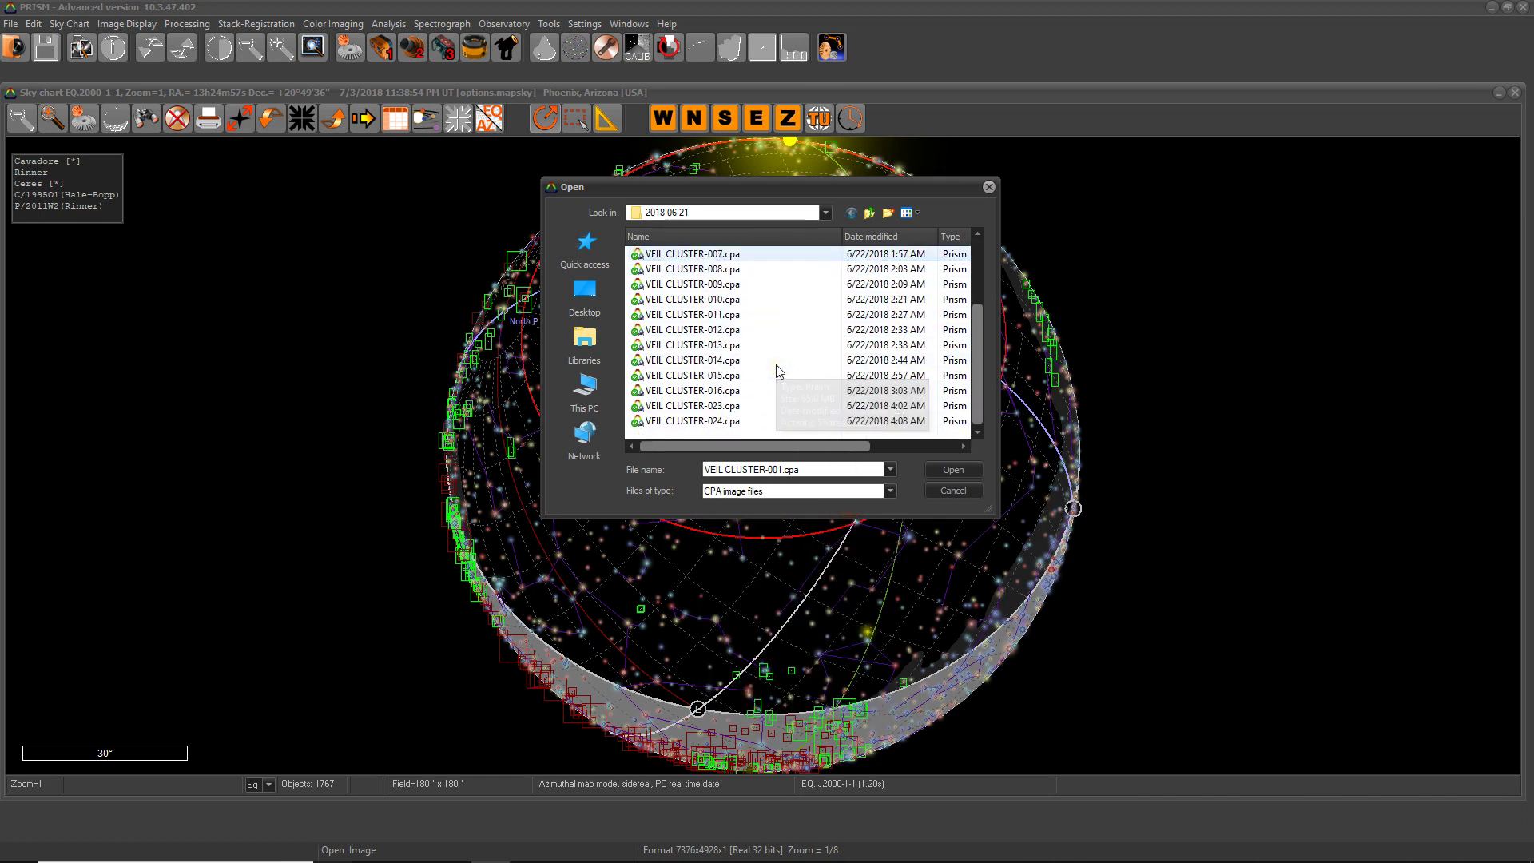
pyautogui.click(831, 445)
pyautogui.moveTo(831, 444); pyautogui.dragTo(928, 453)
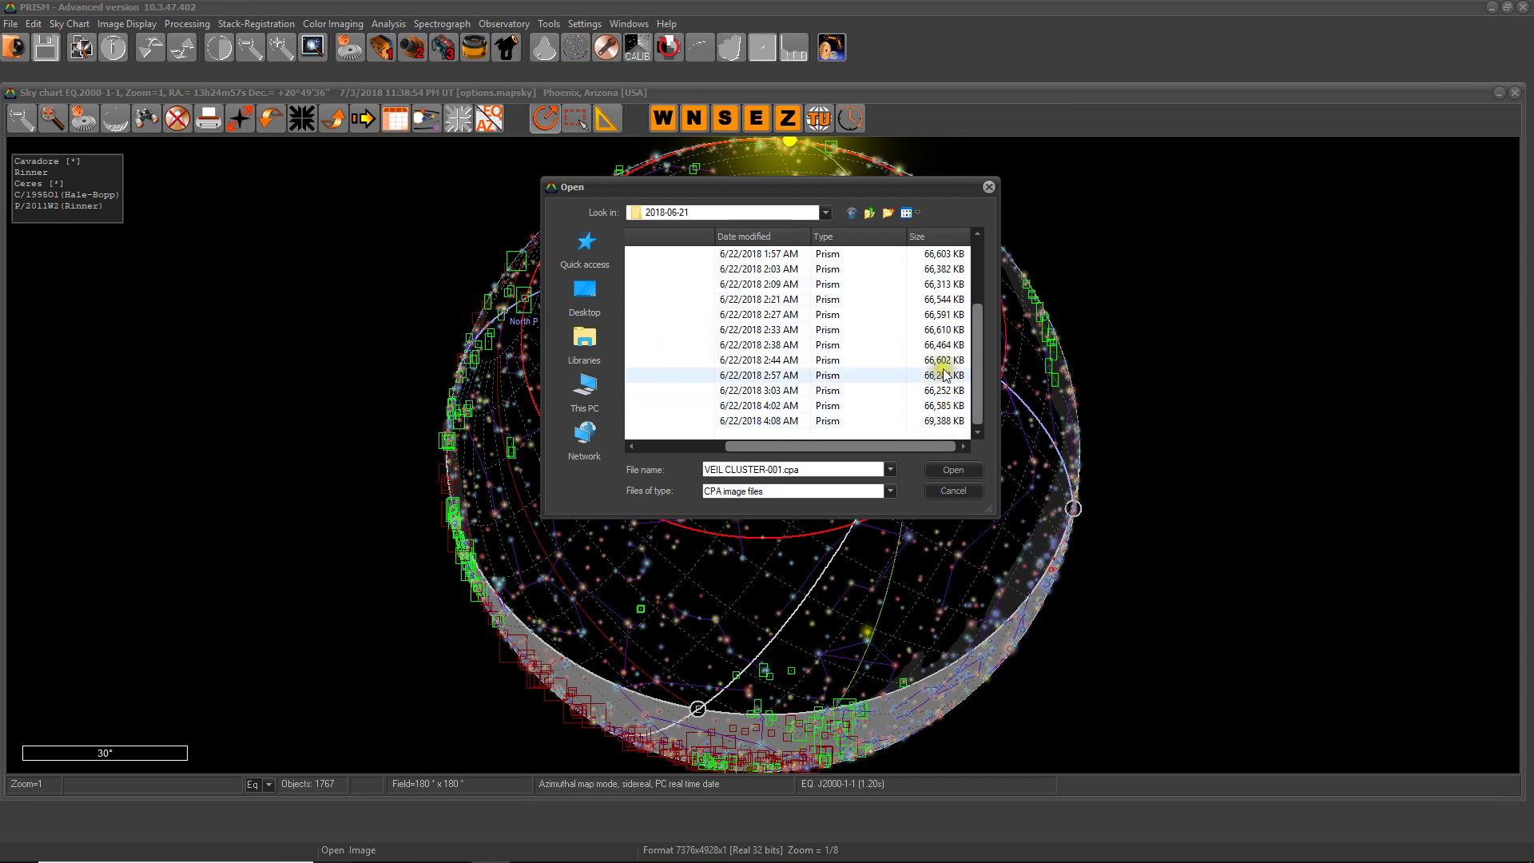
pyautogui.moveTo(900, 449); pyautogui.dragTo(814, 446)
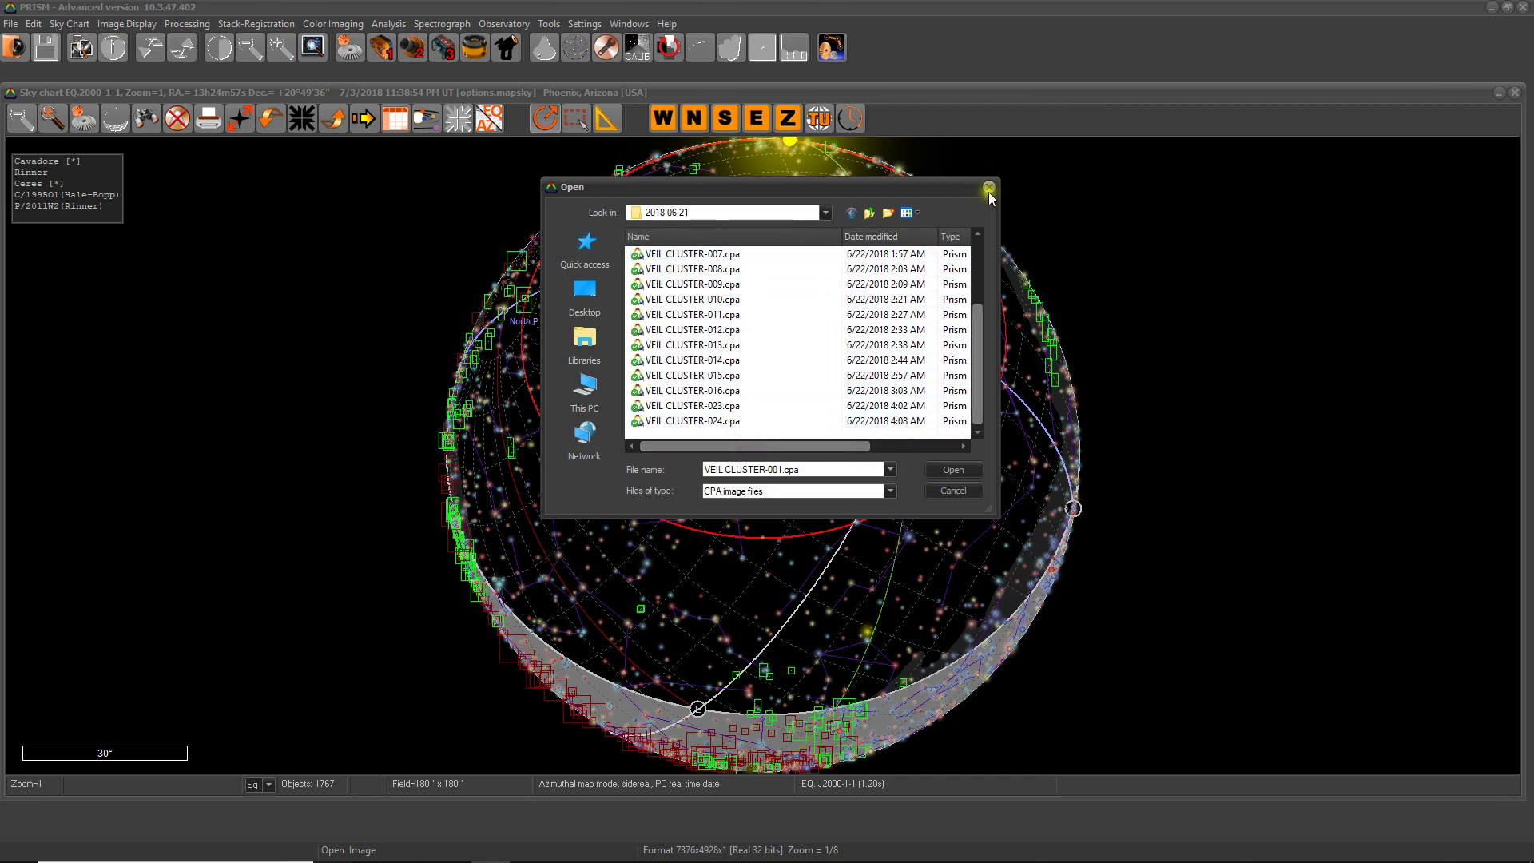
pyautogui.click(990, 187)
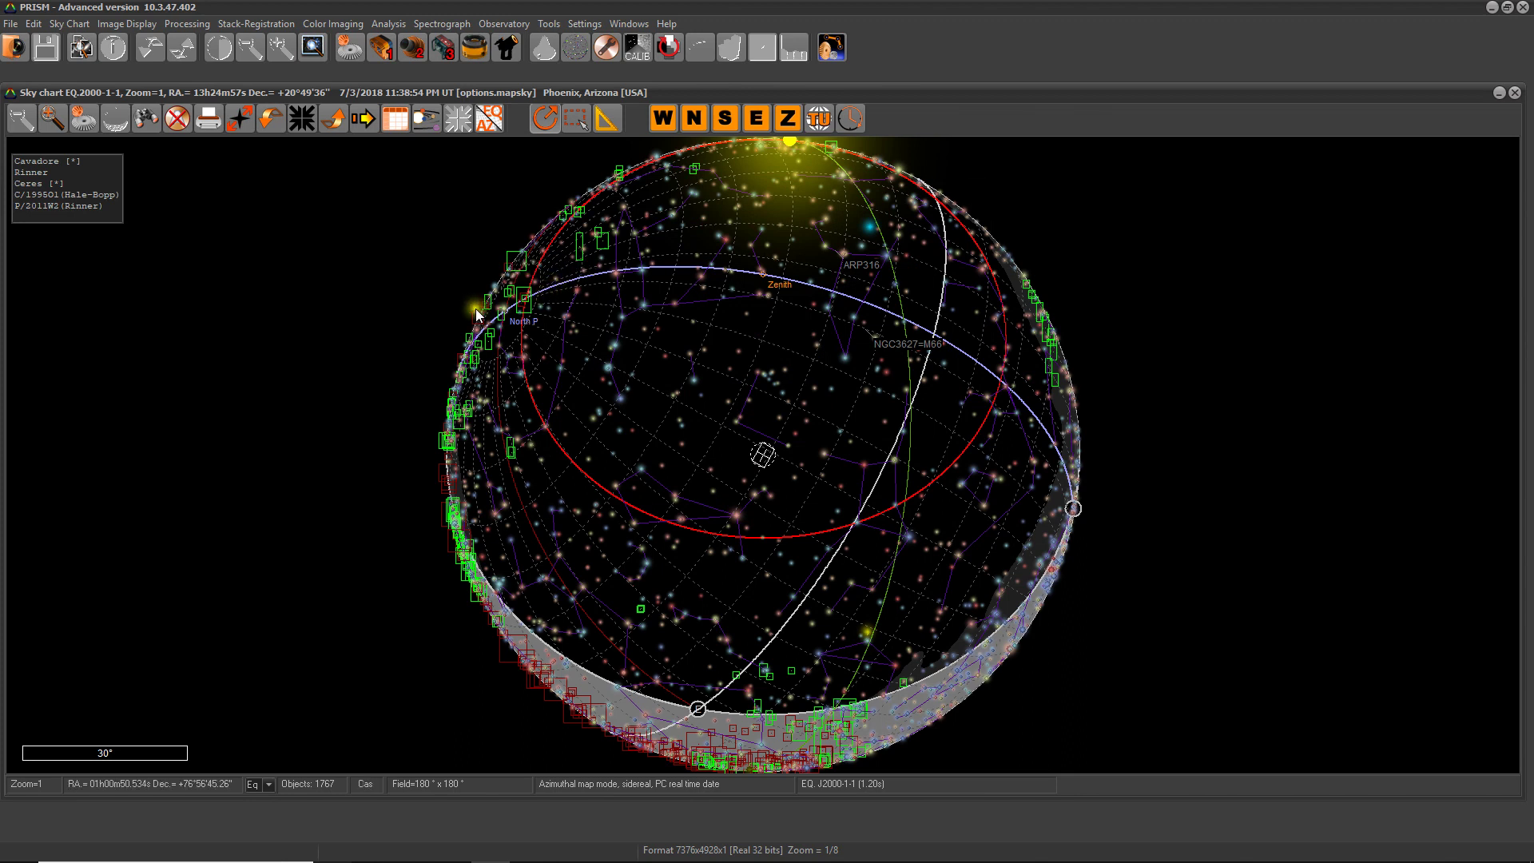
# Open the Image Browser, reposition and enlarge it, and widen its folder tree.
pyautogui.click(79, 46)
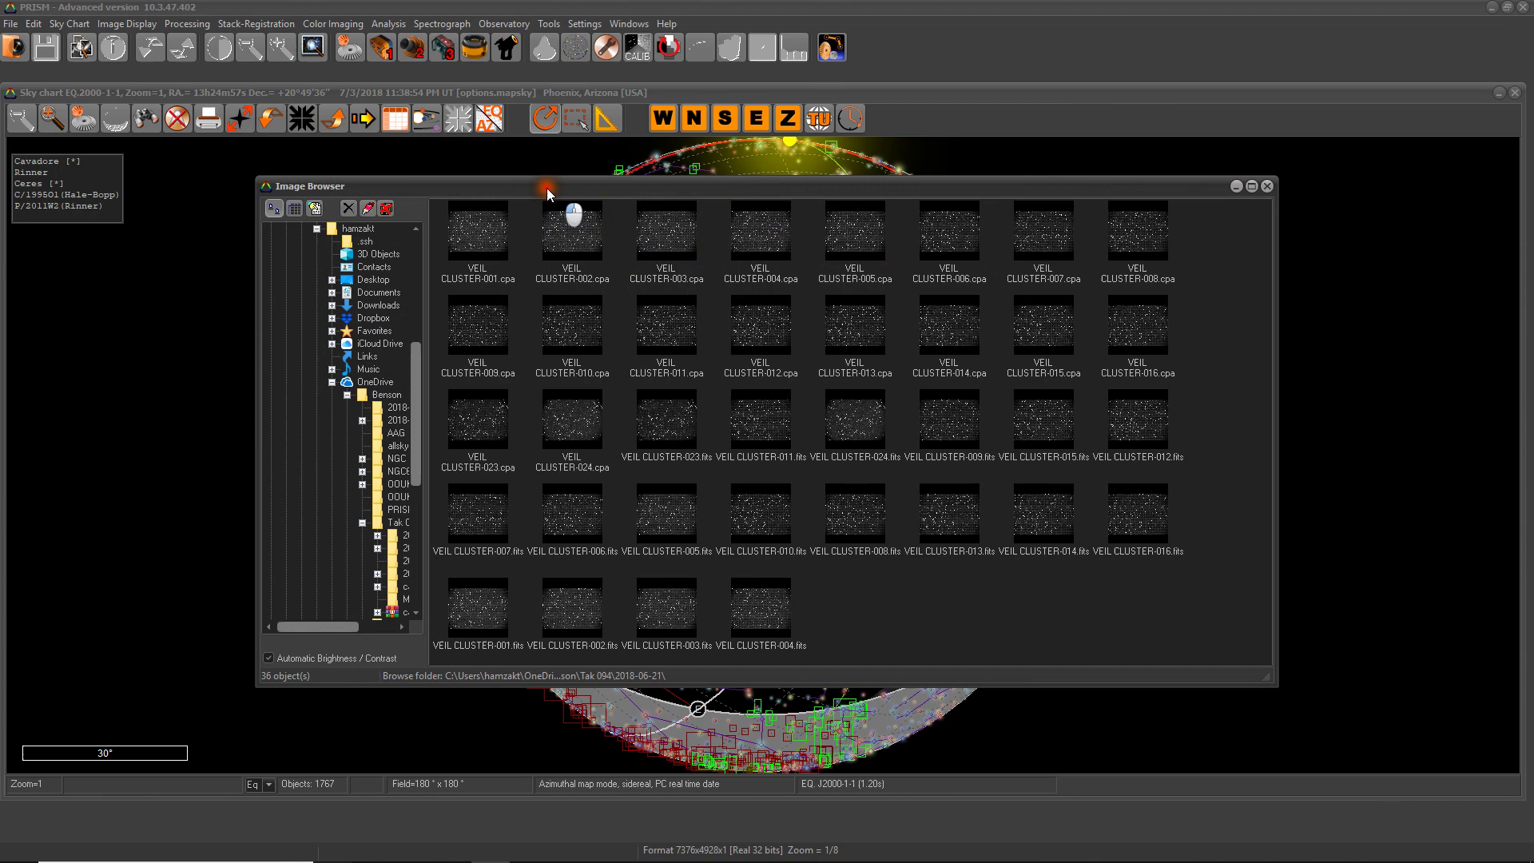
pyautogui.moveTo(547, 188); pyautogui.dragTo(477, 163)
pyautogui.moveTo(1186, 650); pyautogui.dragTo(1270, 745)
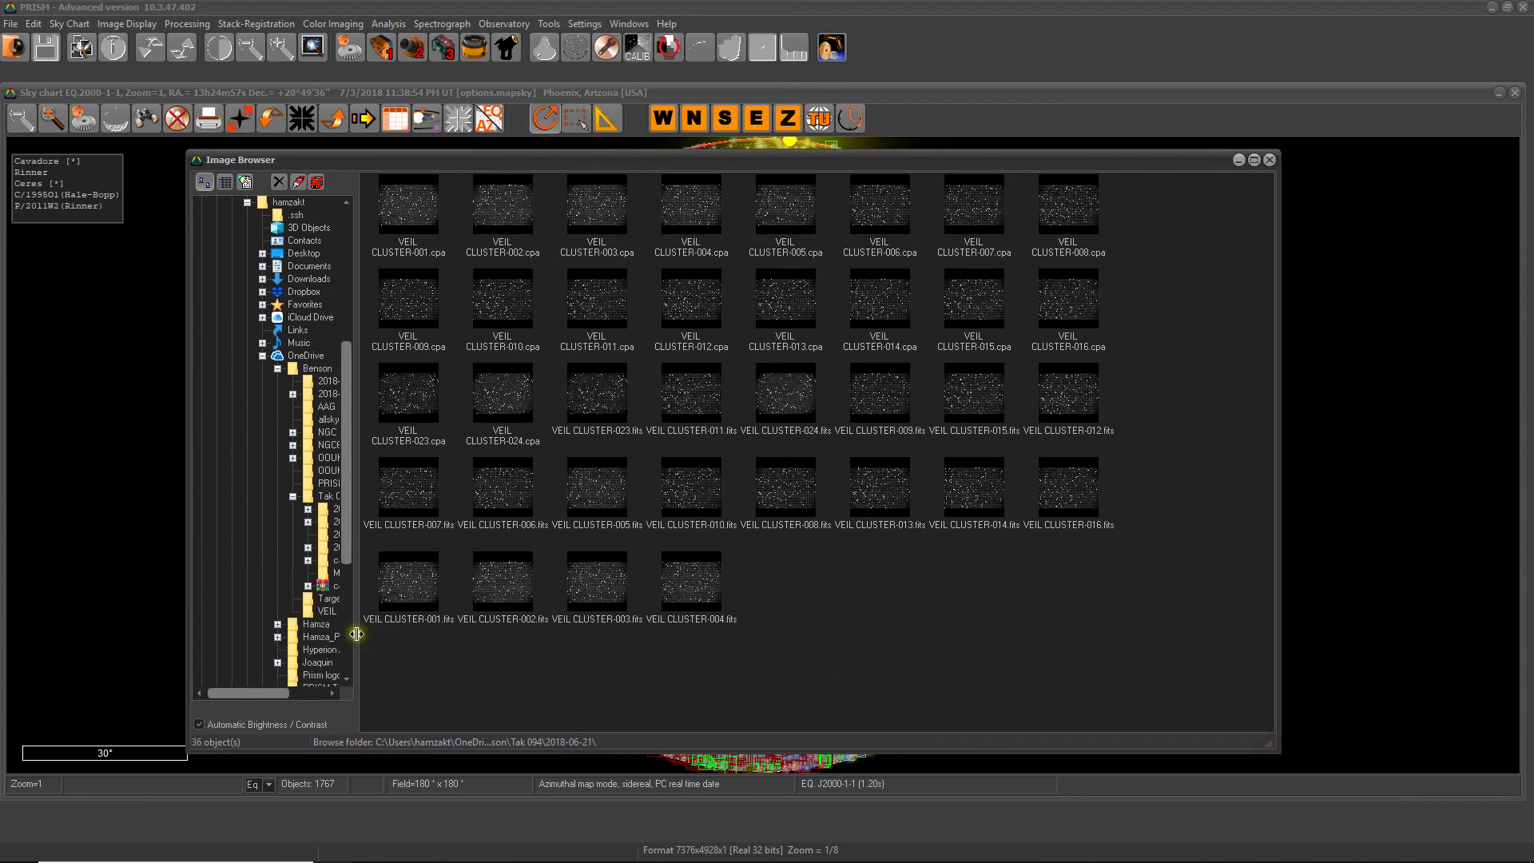
pyautogui.moveTo(356, 634); pyautogui.dragTo(412, 628)
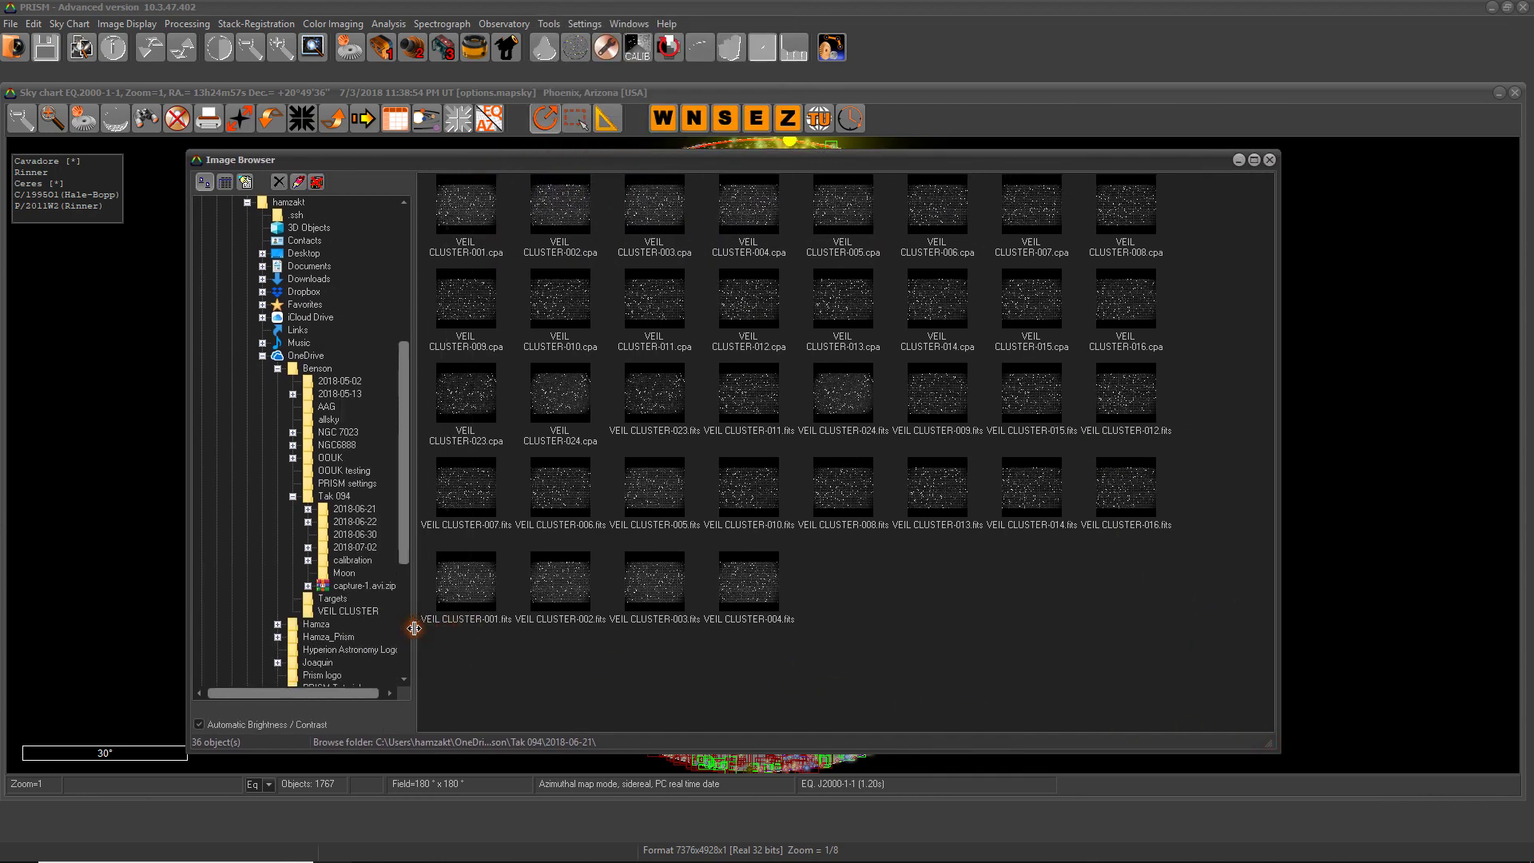
# Show the VEIL CLUSTER folder's thumbnails and select its first frame.
pyautogui.click(349, 611)
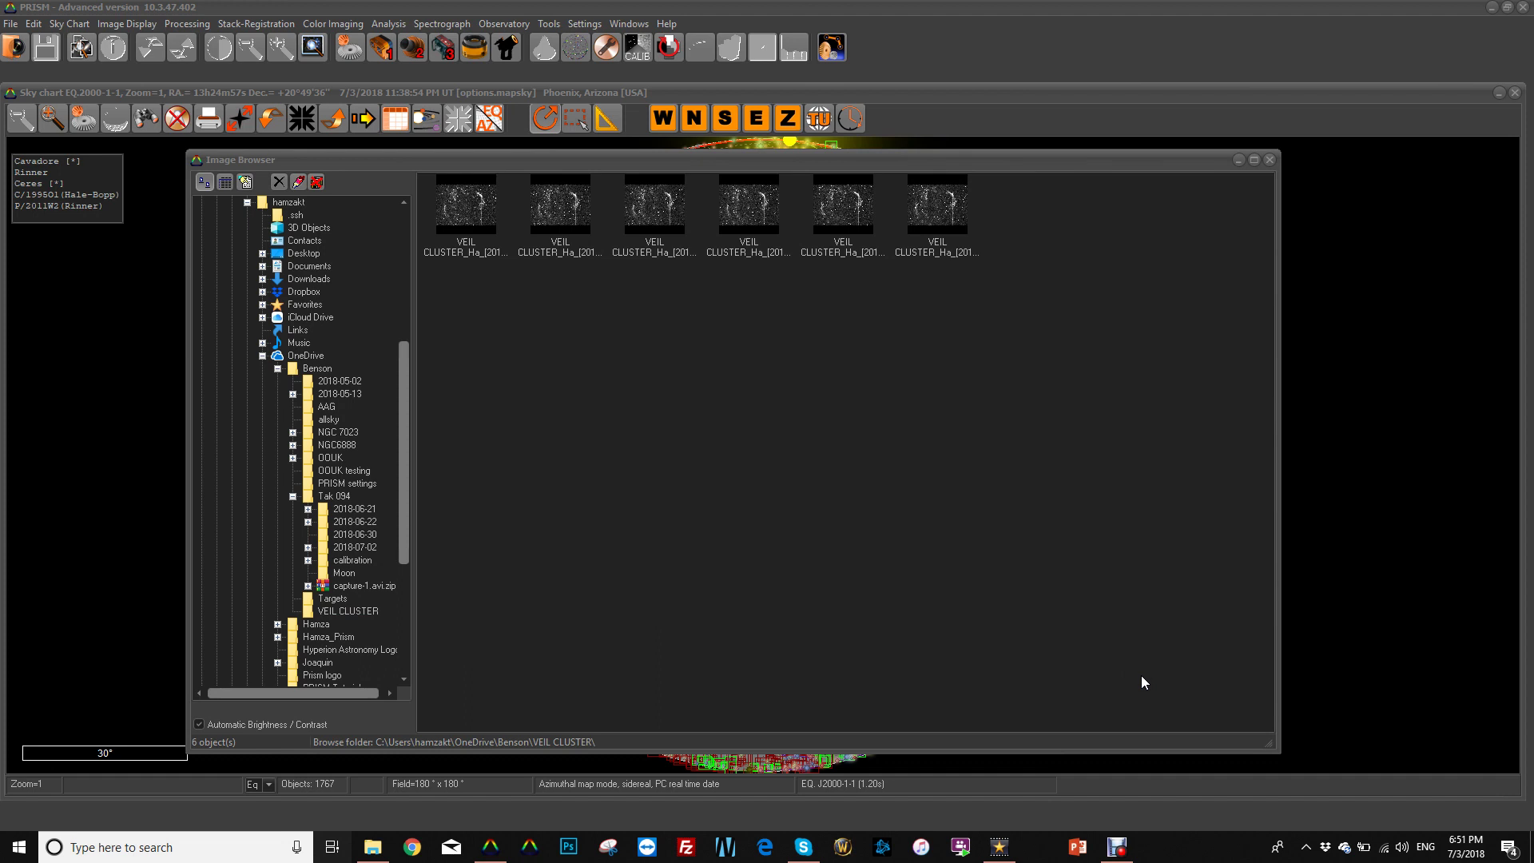
pyautogui.click(674, 406)
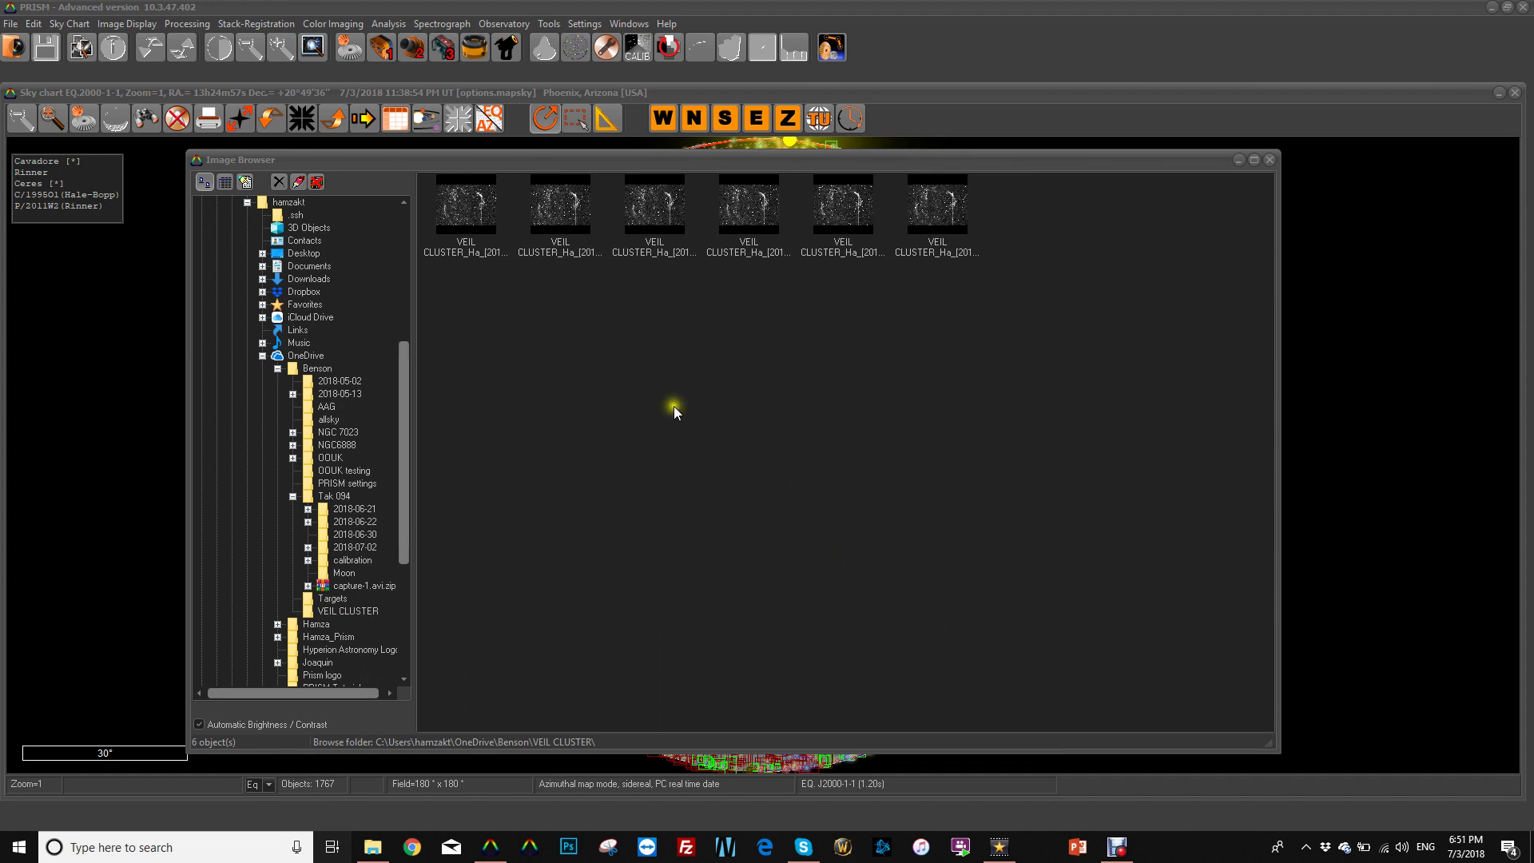
pyautogui.click(452, 217)
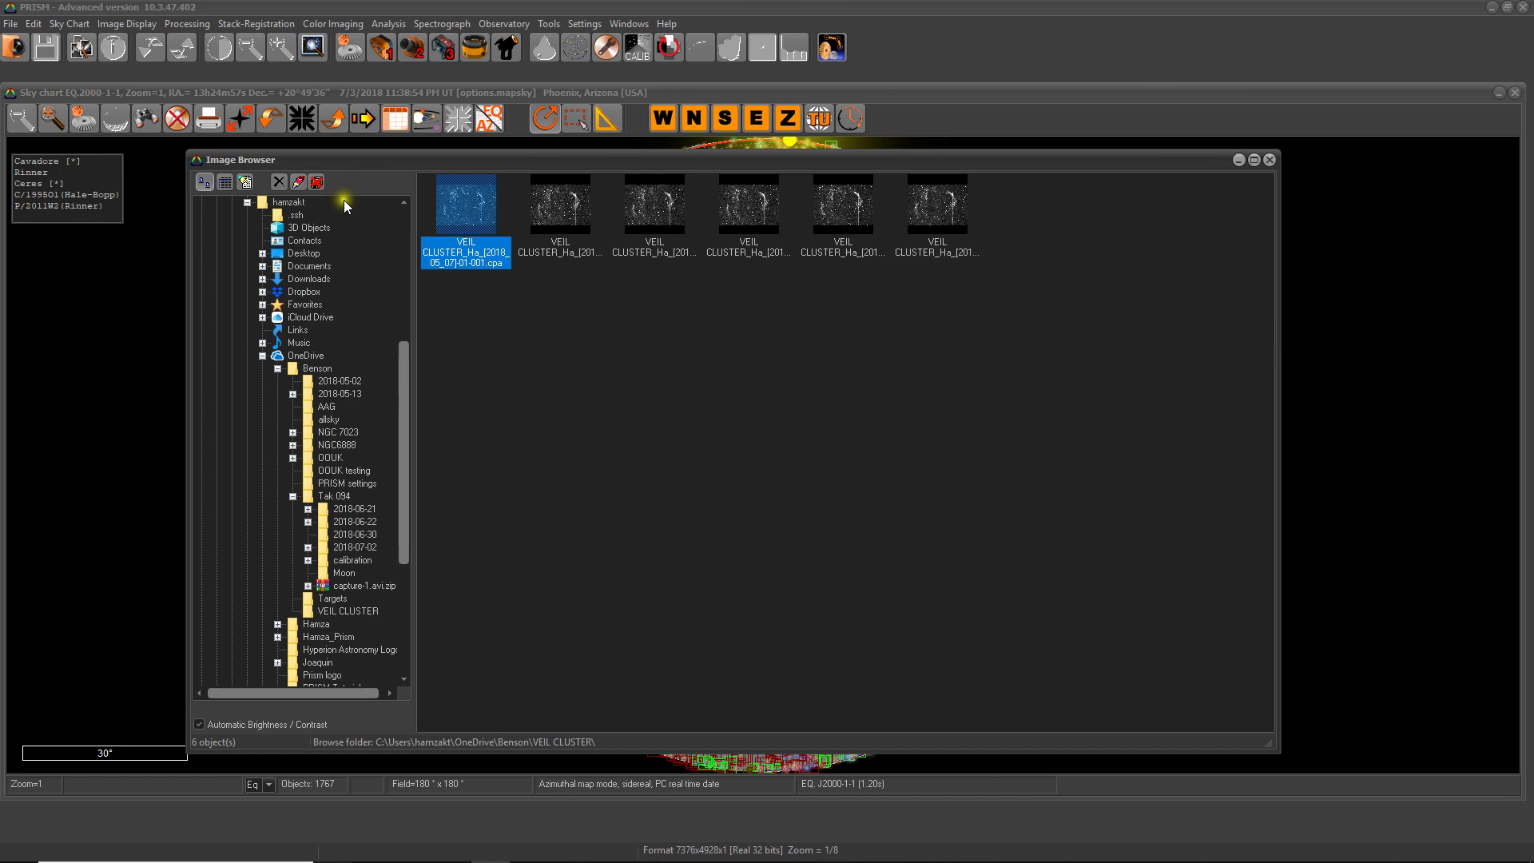
# View frames in details mode, widened to show exposure, coordinates, T. CCD and focus columns, then close the browser.
pyautogui.click(226, 182)
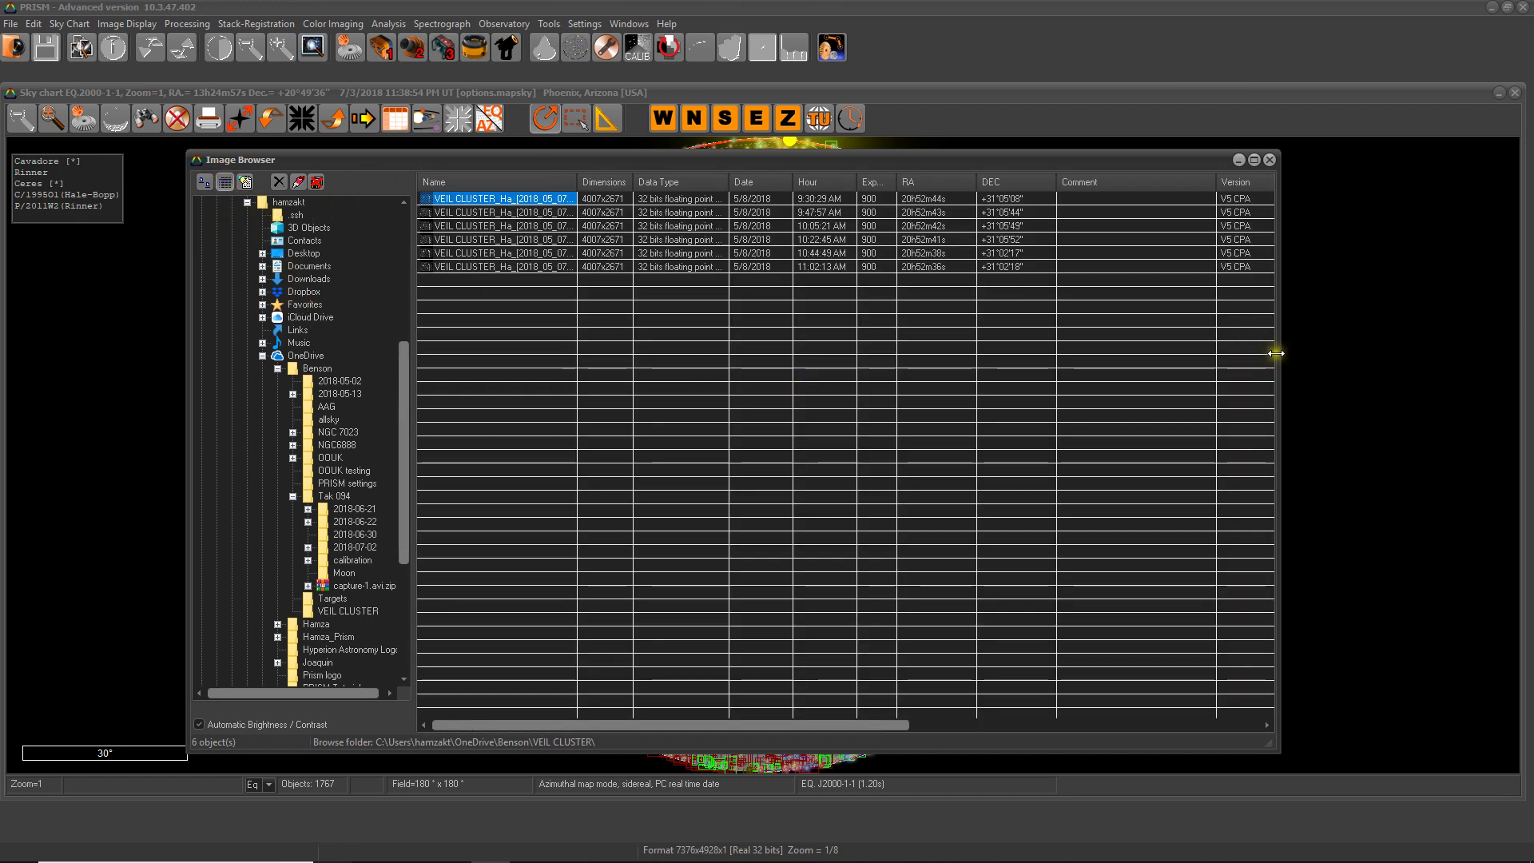
pyautogui.moveTo(1276, 353); pyautogui.dragTo(1507, 332)
pyautogui.moveTo(1124, 164); pyautogui.dragTo(994, 158)
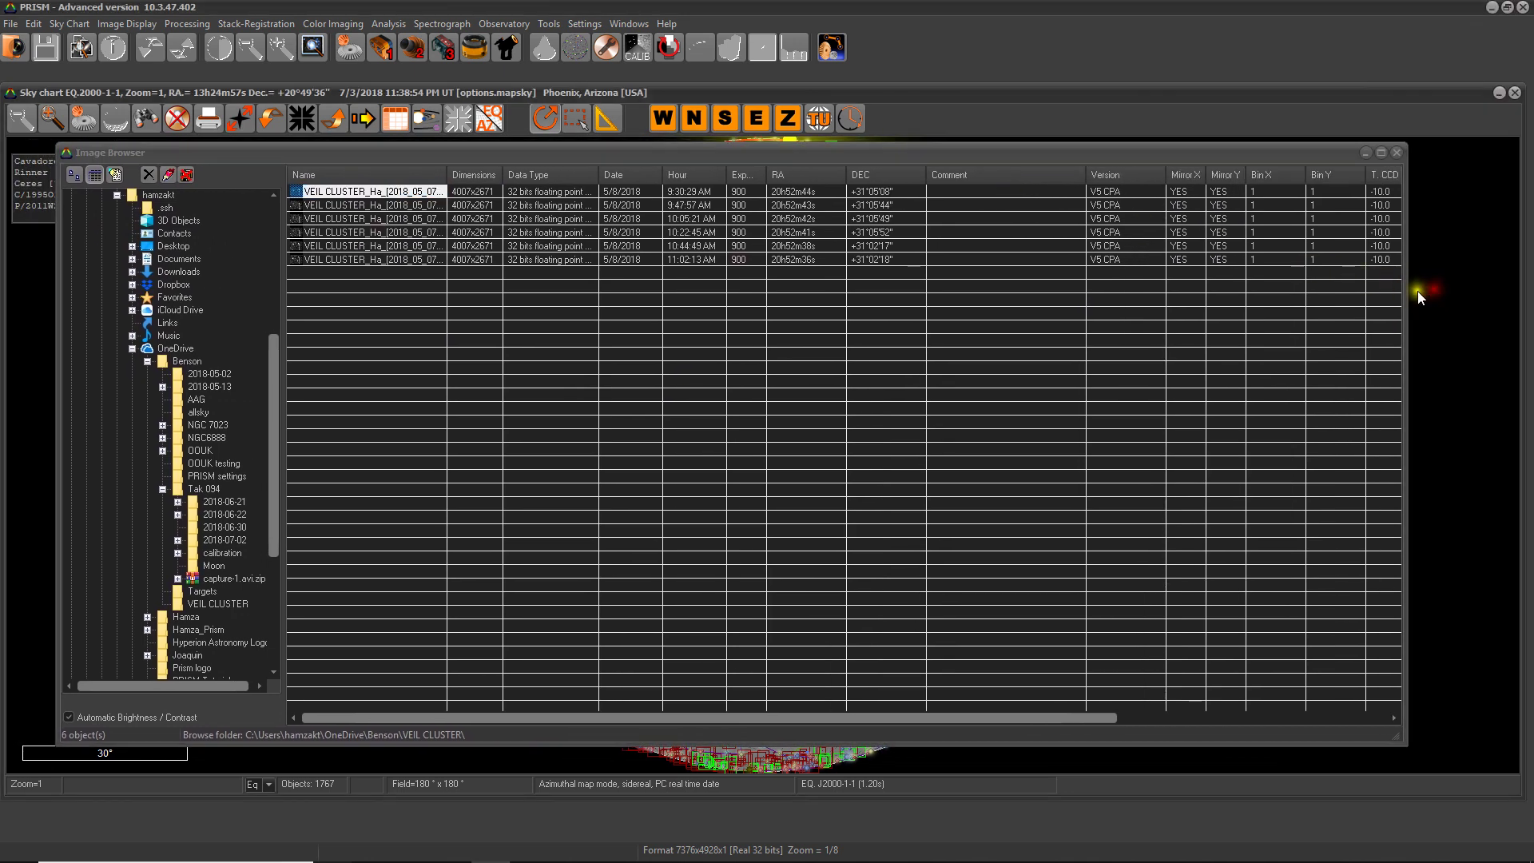
pyautogui.moveTo(1407, 292); pyautogui.dragTo(1502, 291)
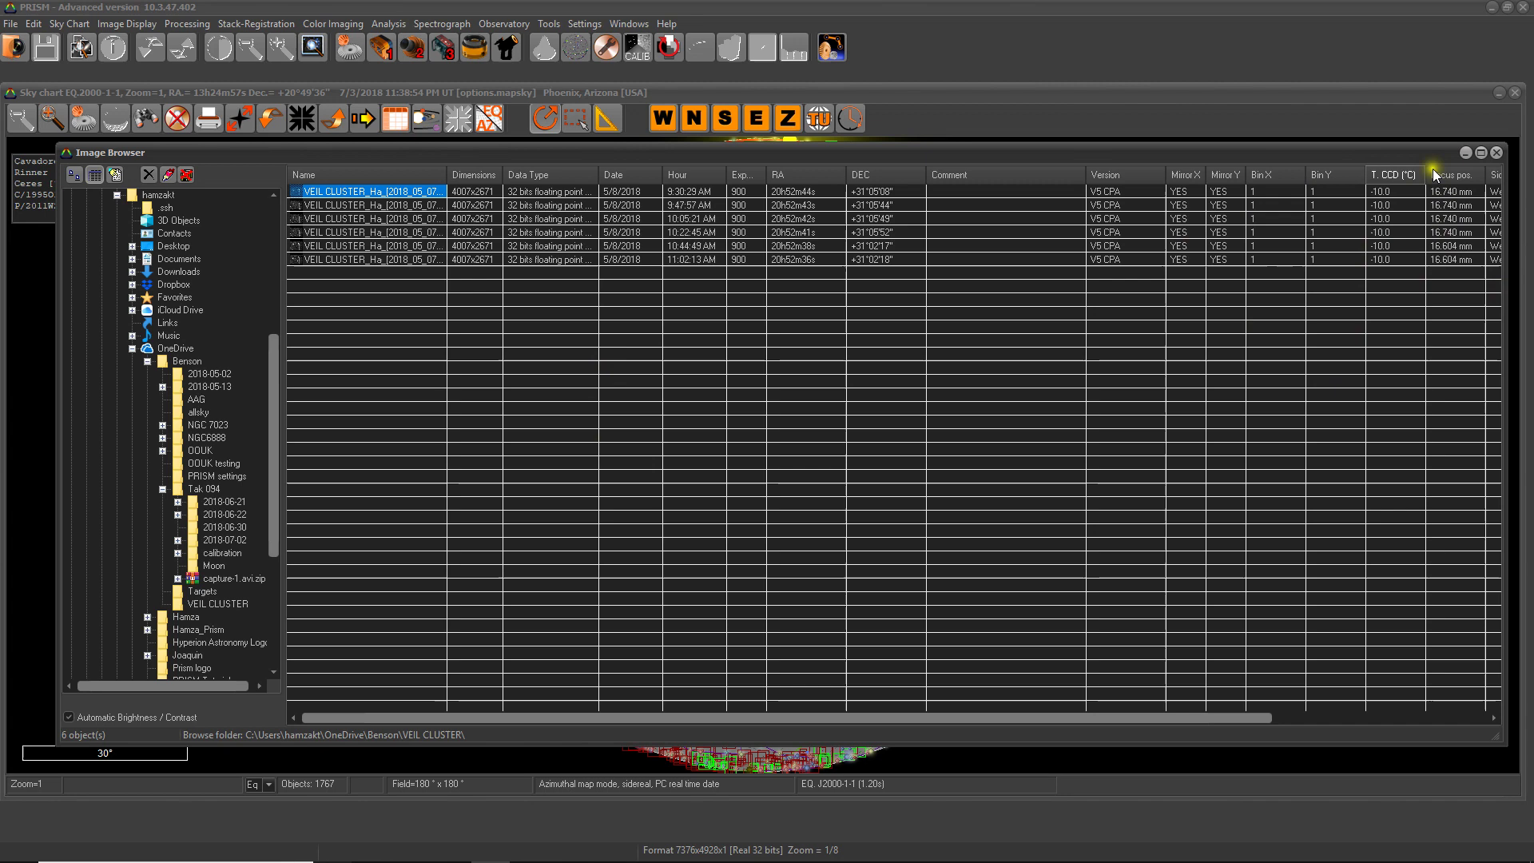
pyautogui.click(1496, 153)
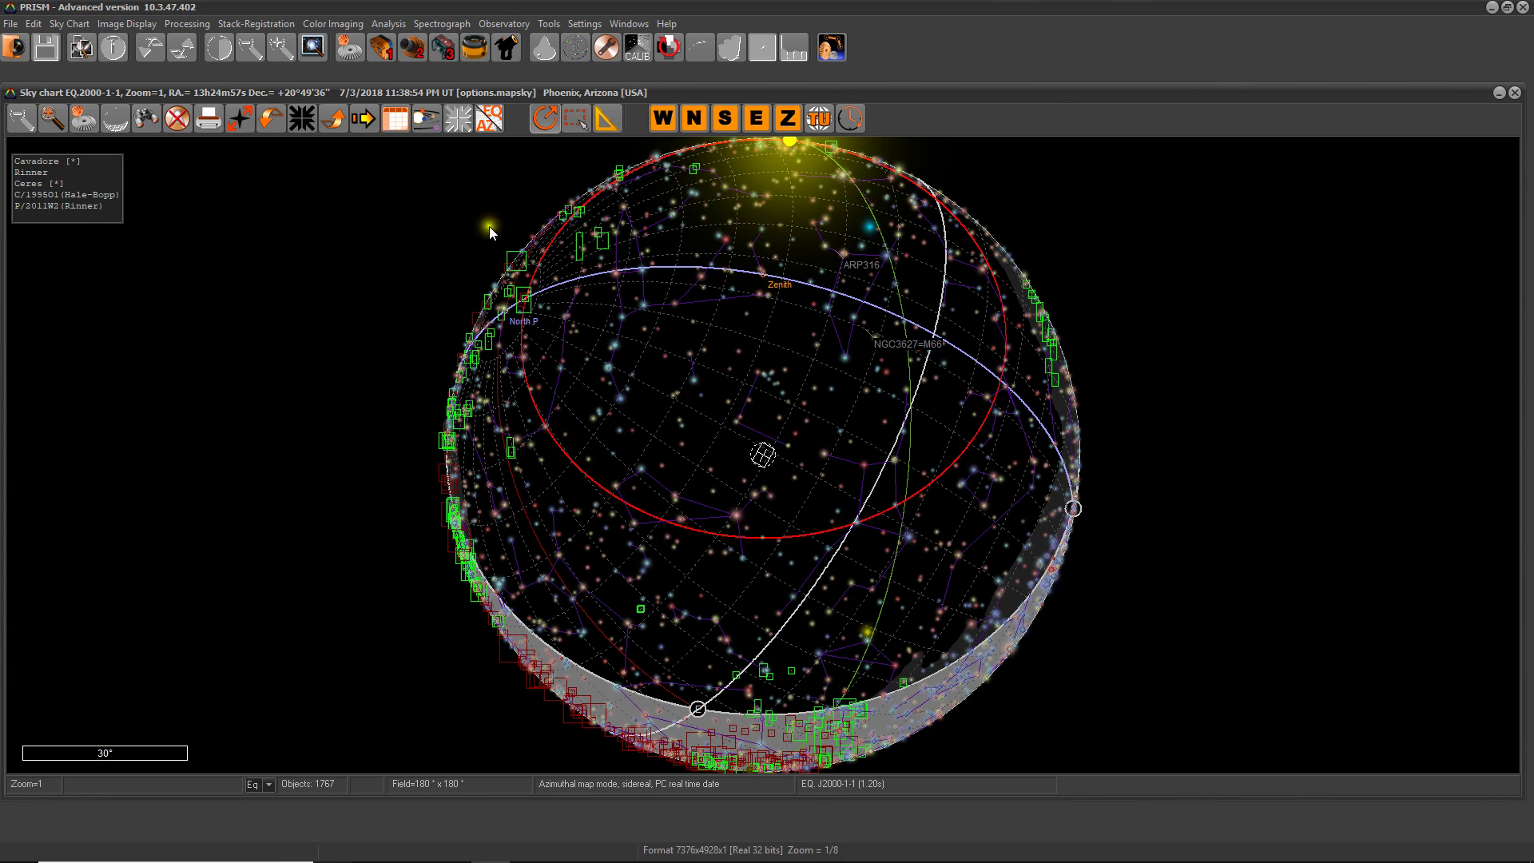
# Open Analysis > Quality Check (Stellar Images) and move the Images Quality dialog aside.
pyautogui.click(404, 26)
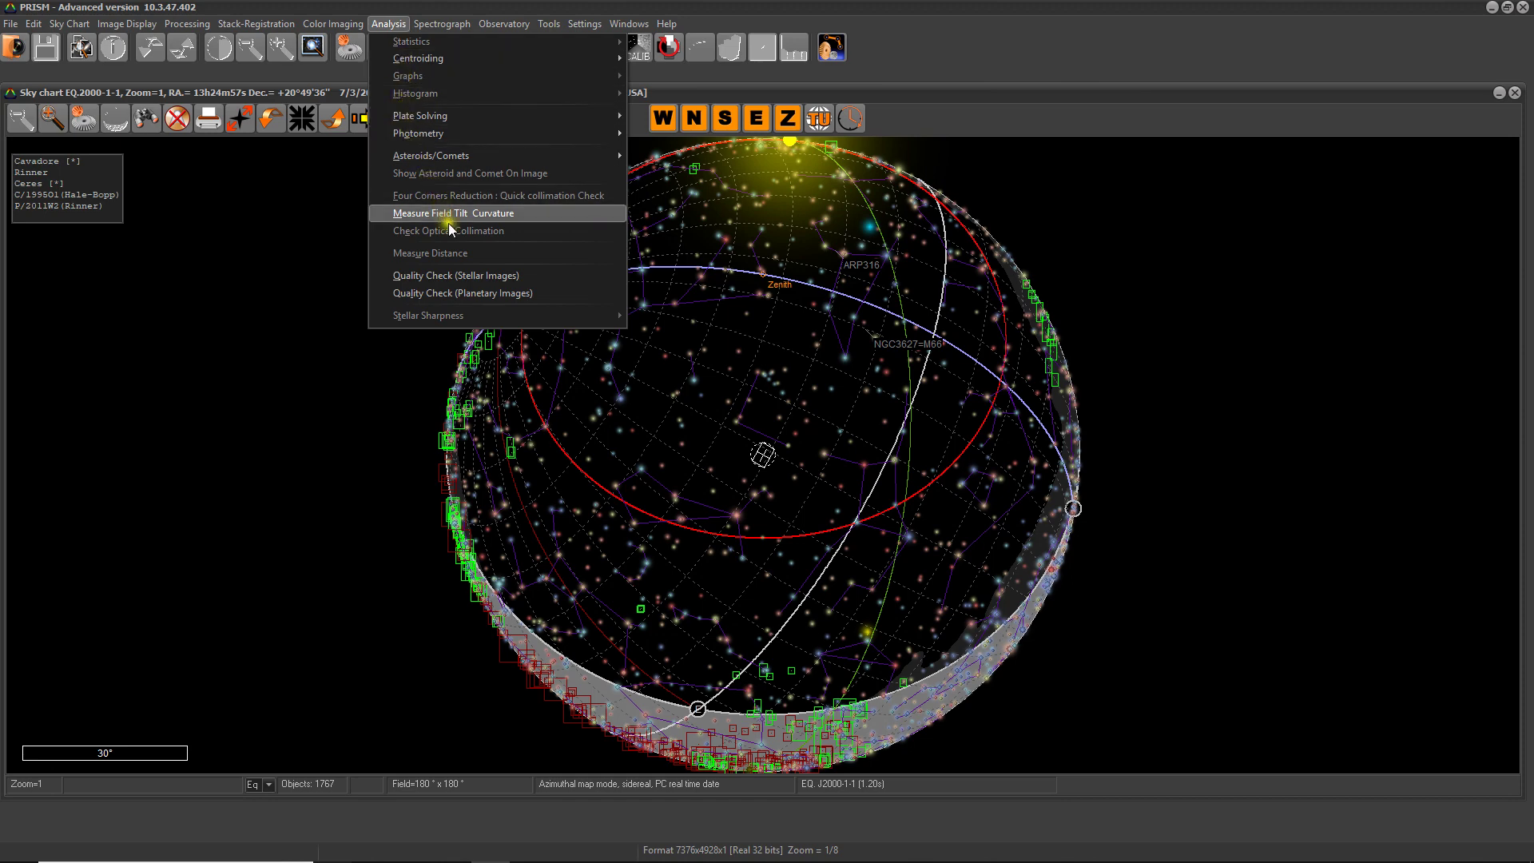
pyautogui.click(562, 282)
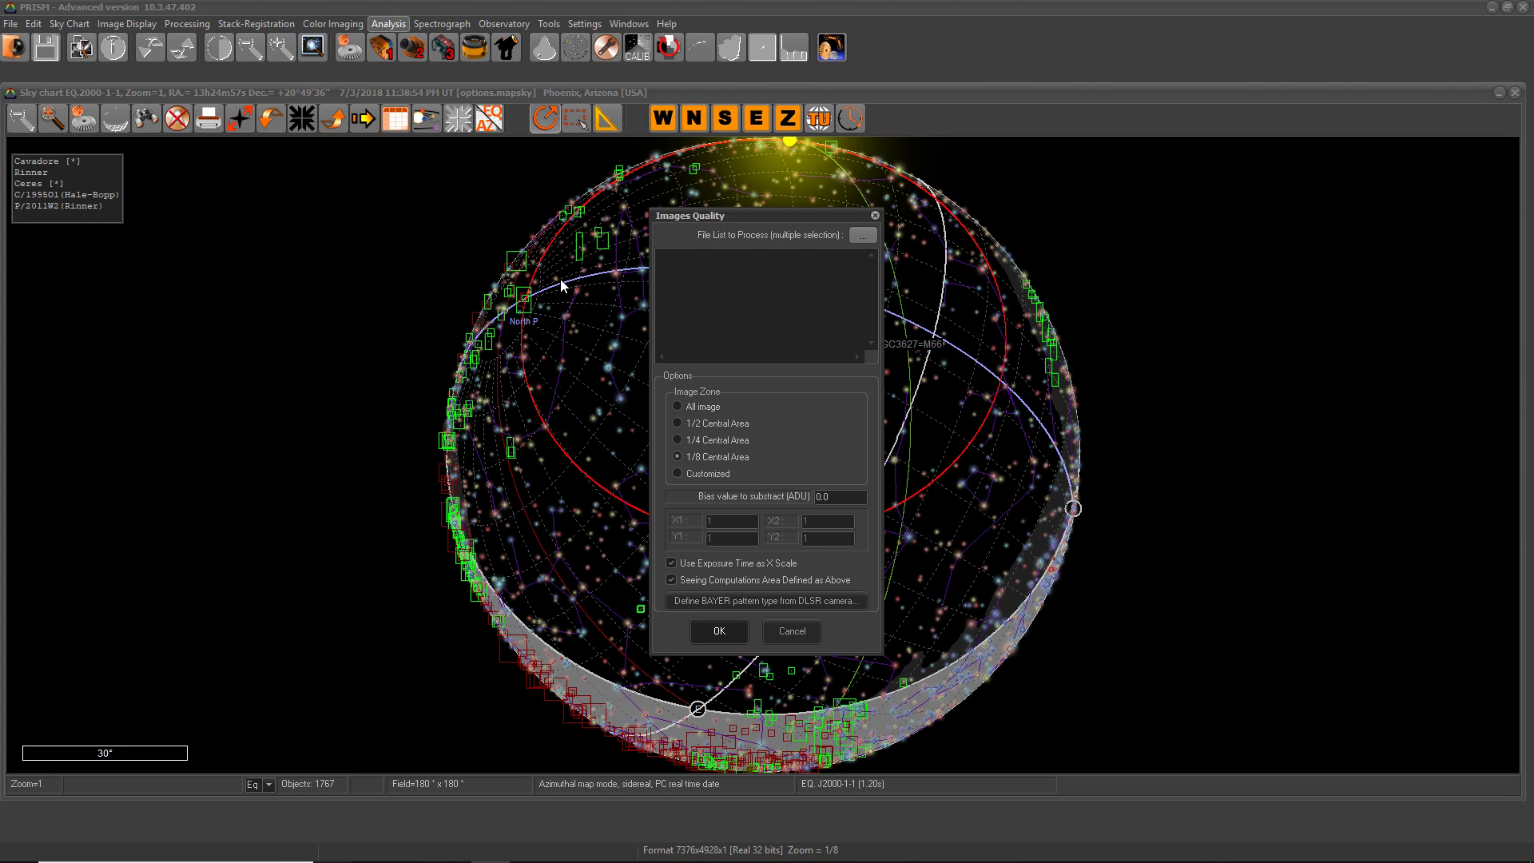
pyautogui.moveTo(738, 217); pyautogui.dragTo(692, 211)
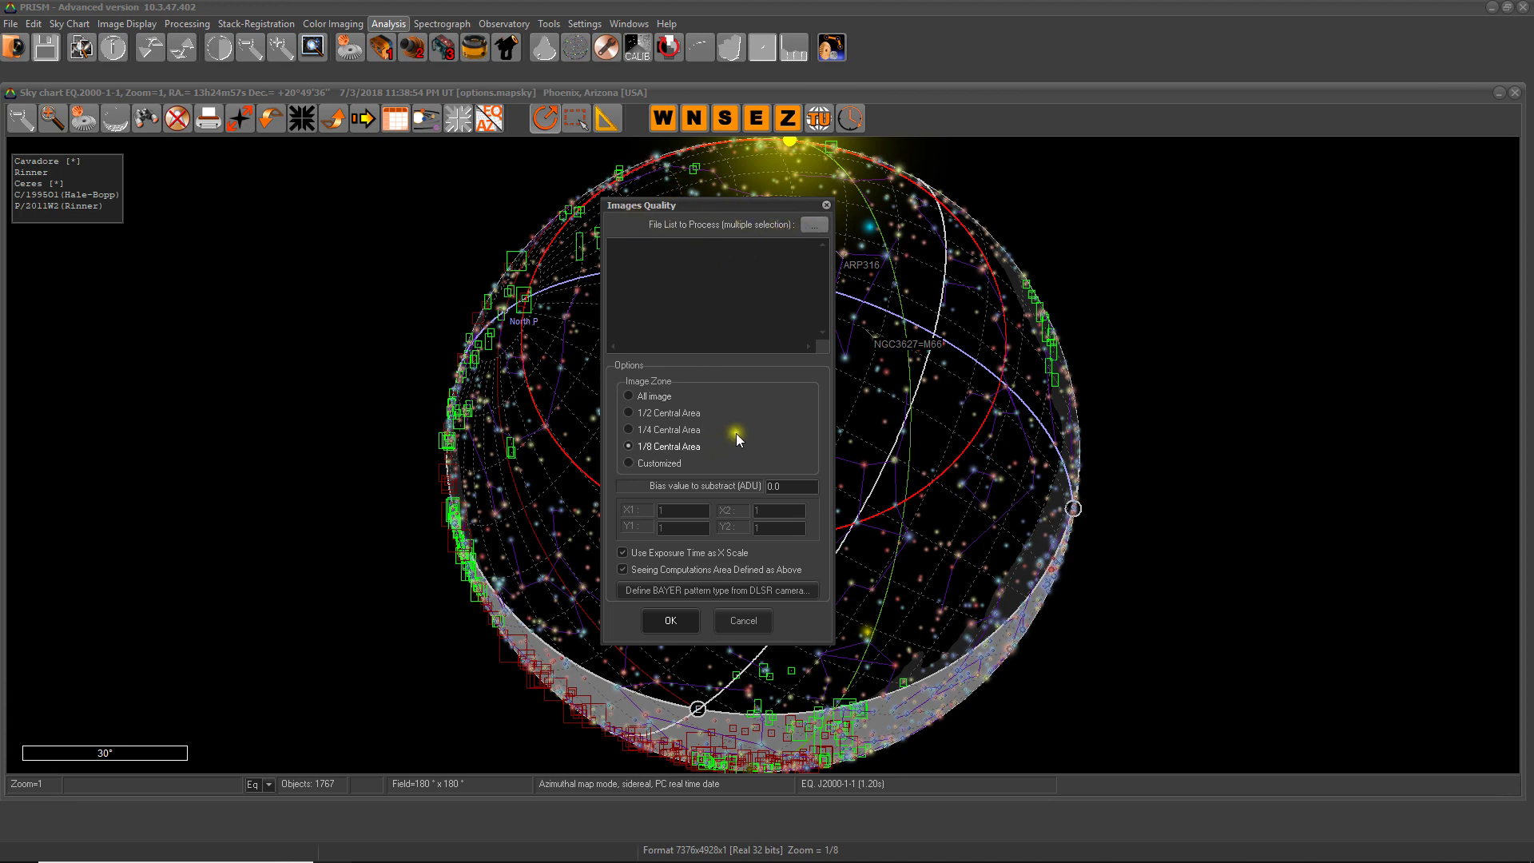
# Add the CPA frames VEIL CLUSTER-001 through VEIL CLUSTER-024 to the Images Quality file list.
pyautogui.click(816, 226)
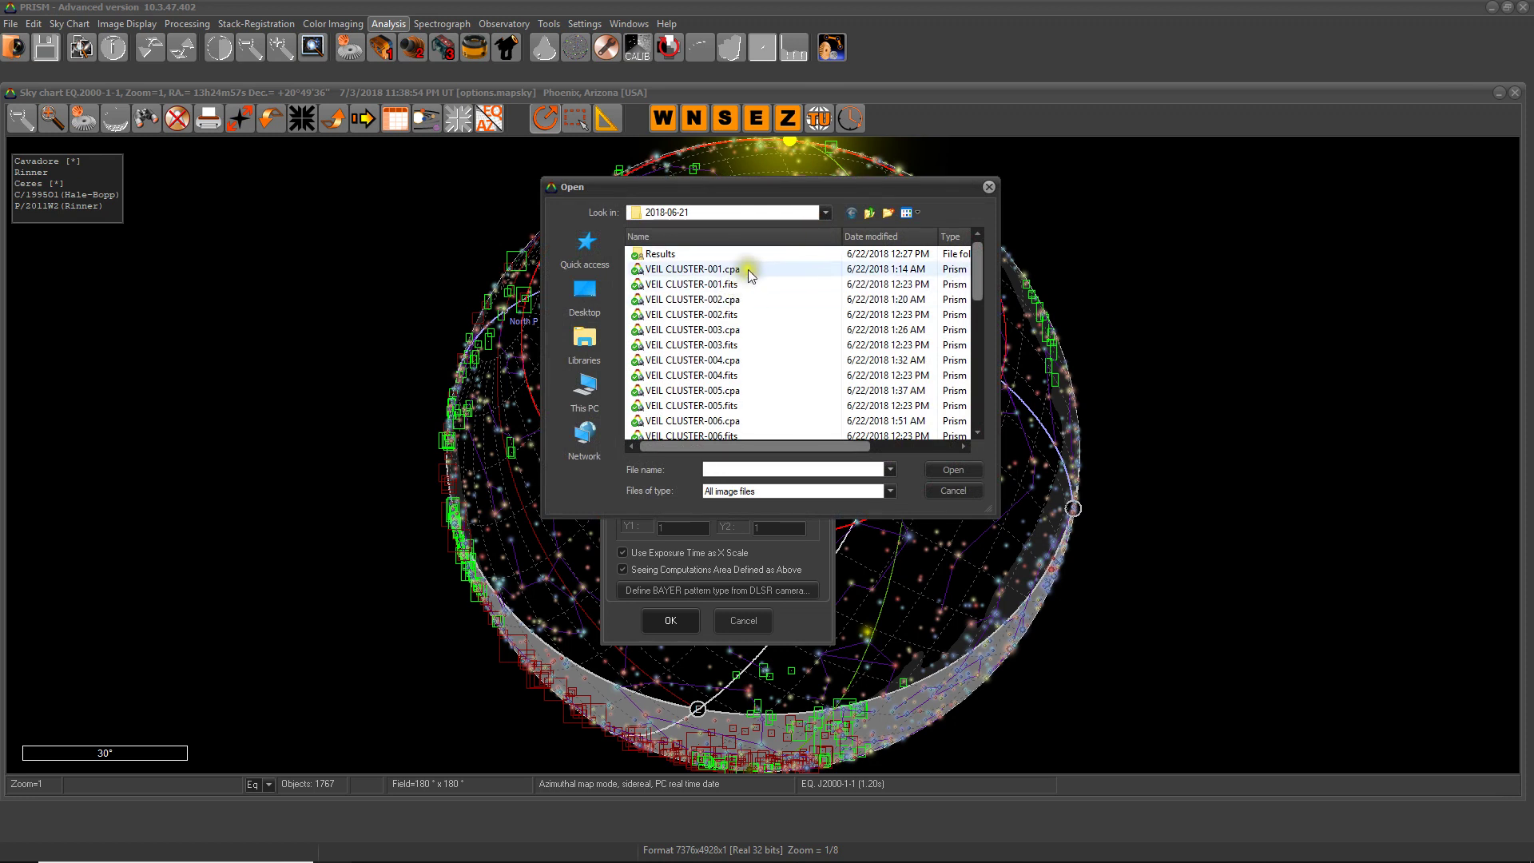
pyautogui.click(766, 489)
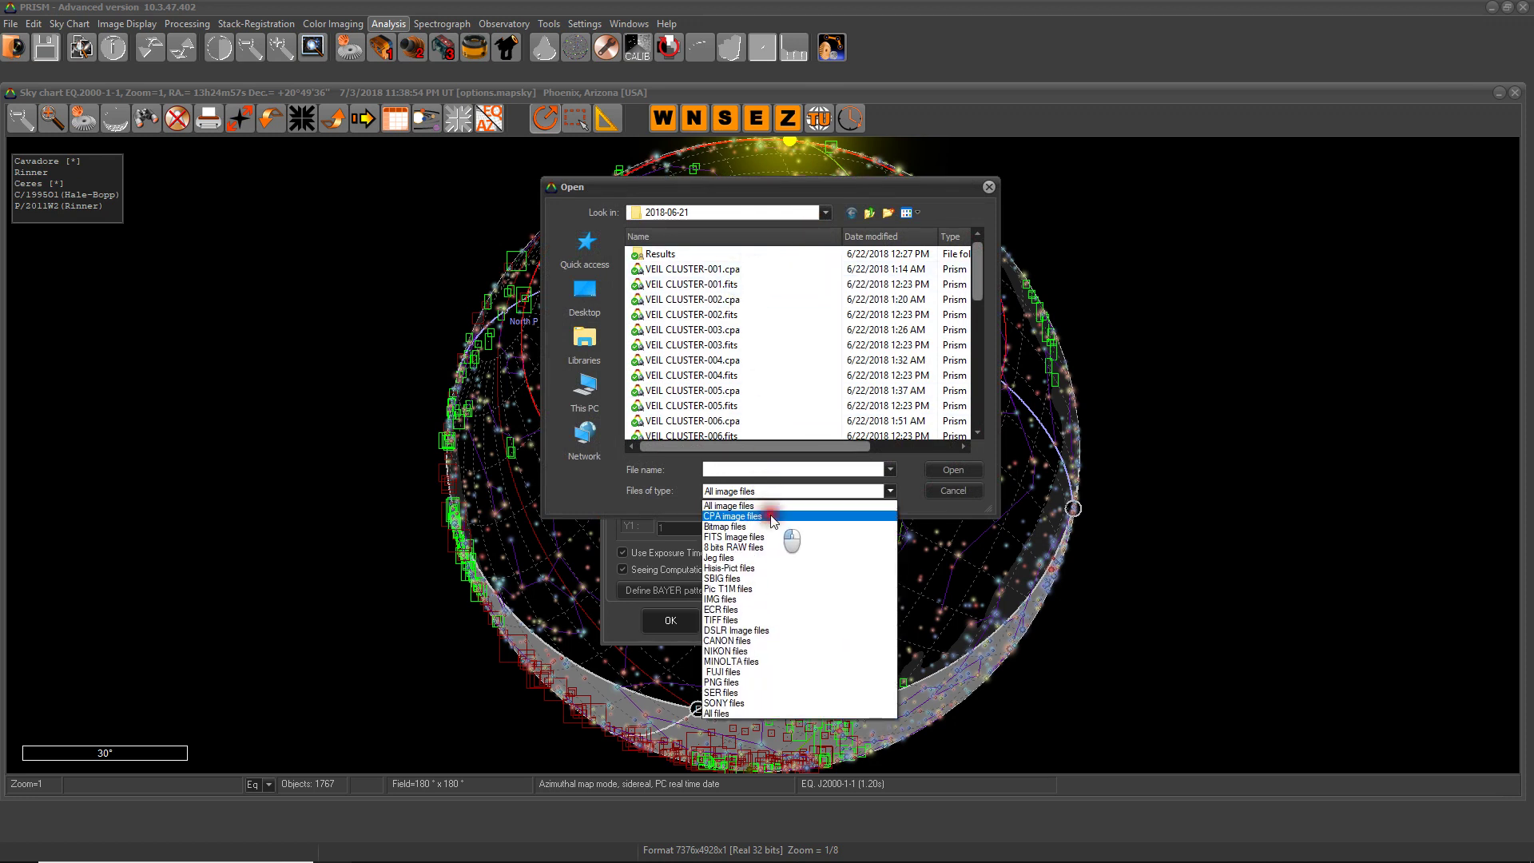
pyautogui.click(768, 518)
pyautogui.click(755, 267)
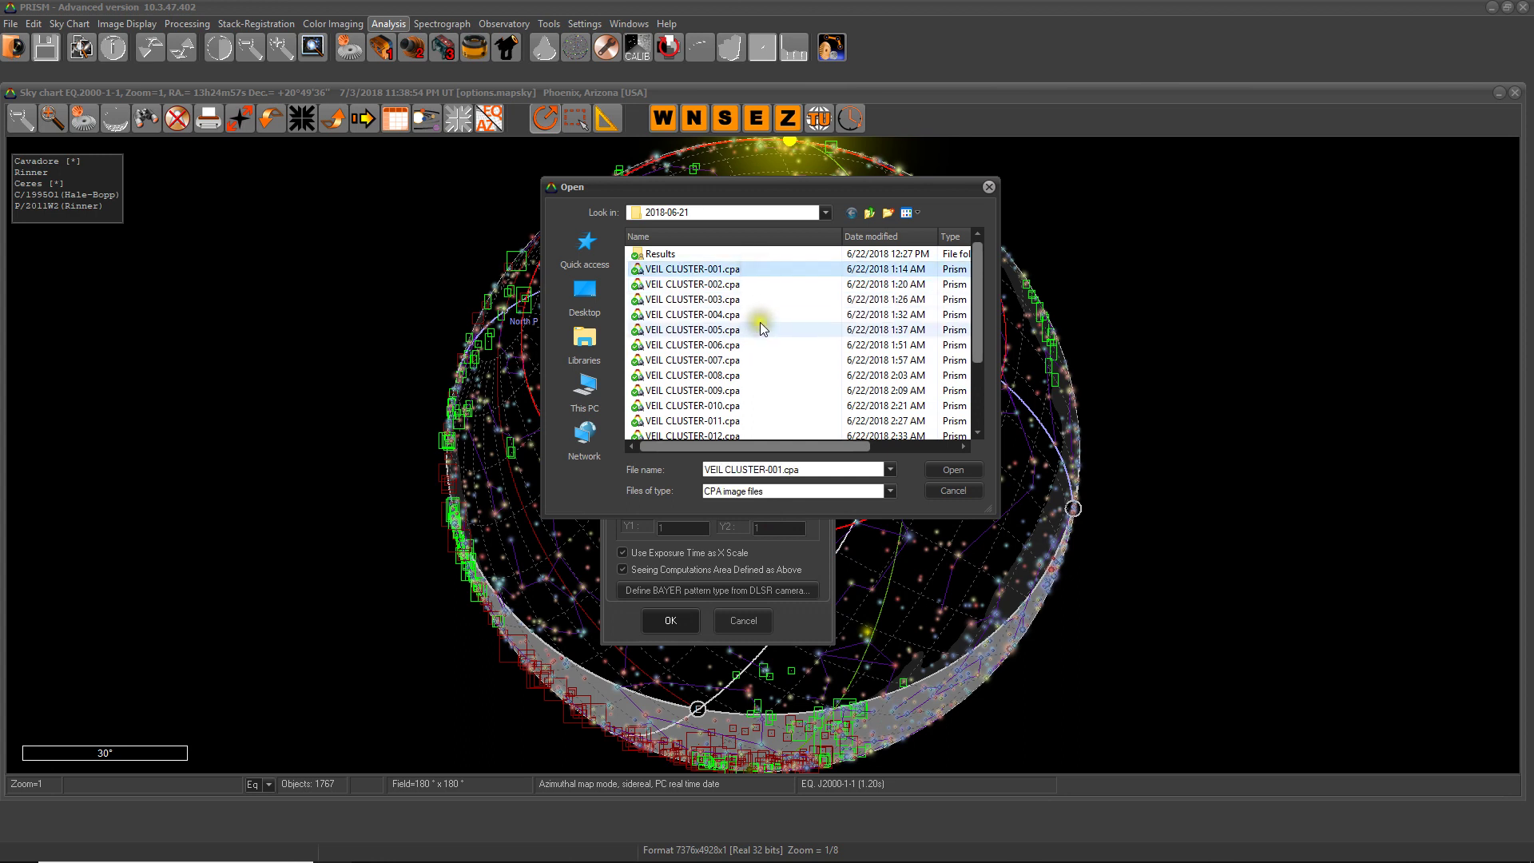
pyautogui.scroll(-3, 825, 311)
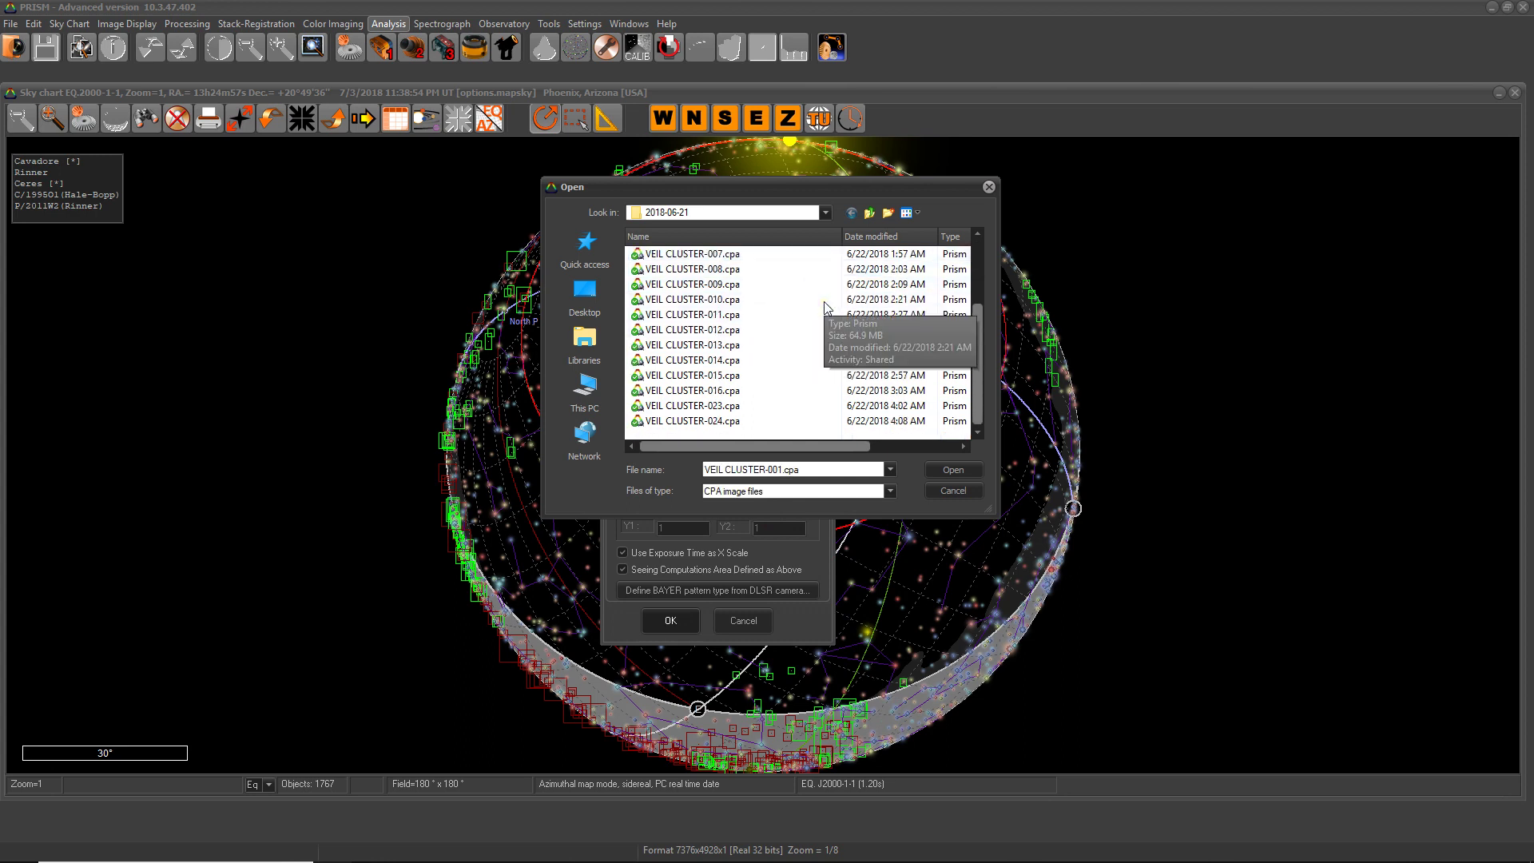
pyautogui.keyDown('shift'); pyautogui.click(744, 421); pyautogui.keyUp('shift')
pyautogui.scroll(3, 816, 379)
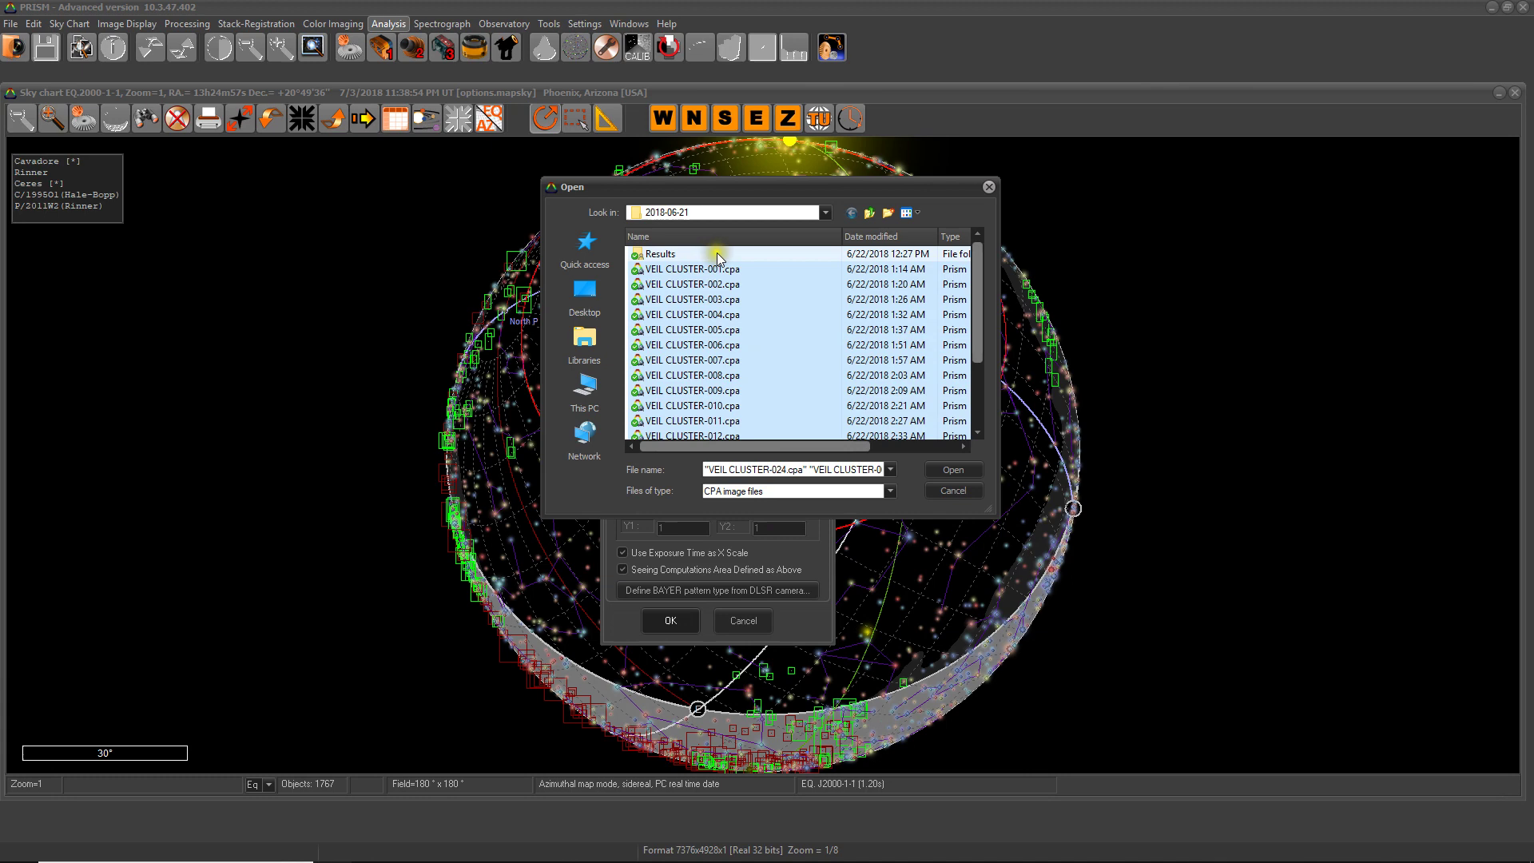
pyautogui.click(959, 471)
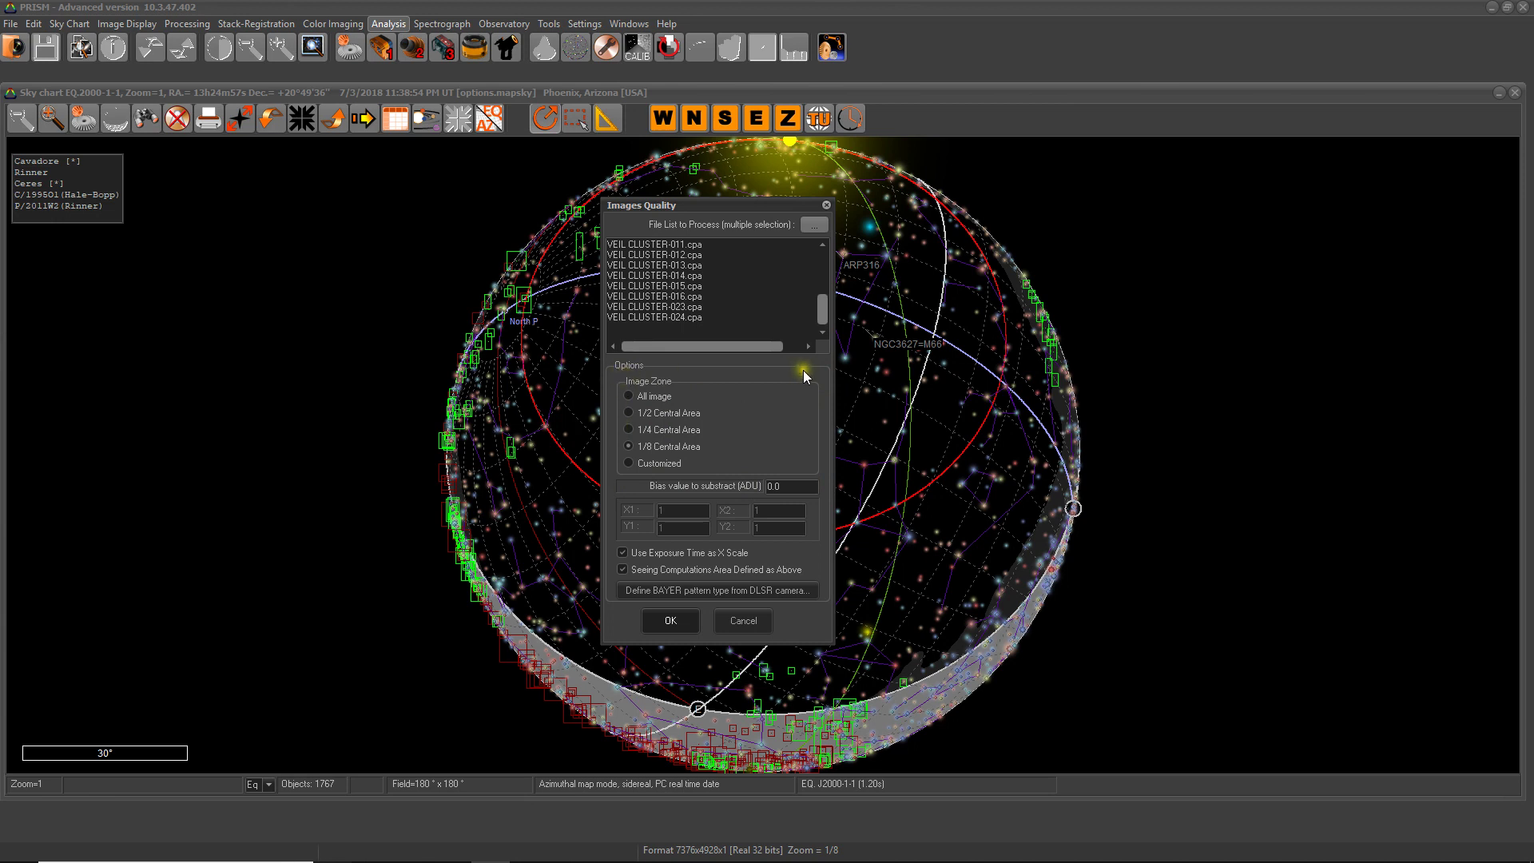
pyautogui.click(660, 397)
pyautogui.click(653, 416)
pyautogui.click(663, 430)
pyautogui.click(664, 465)
pyautogui.click(674, 450)
pyautogui.click(645, 431)
# Keep Bayer pattern #4 and run the image quality analysis.
pyautogui.click(680, 591)
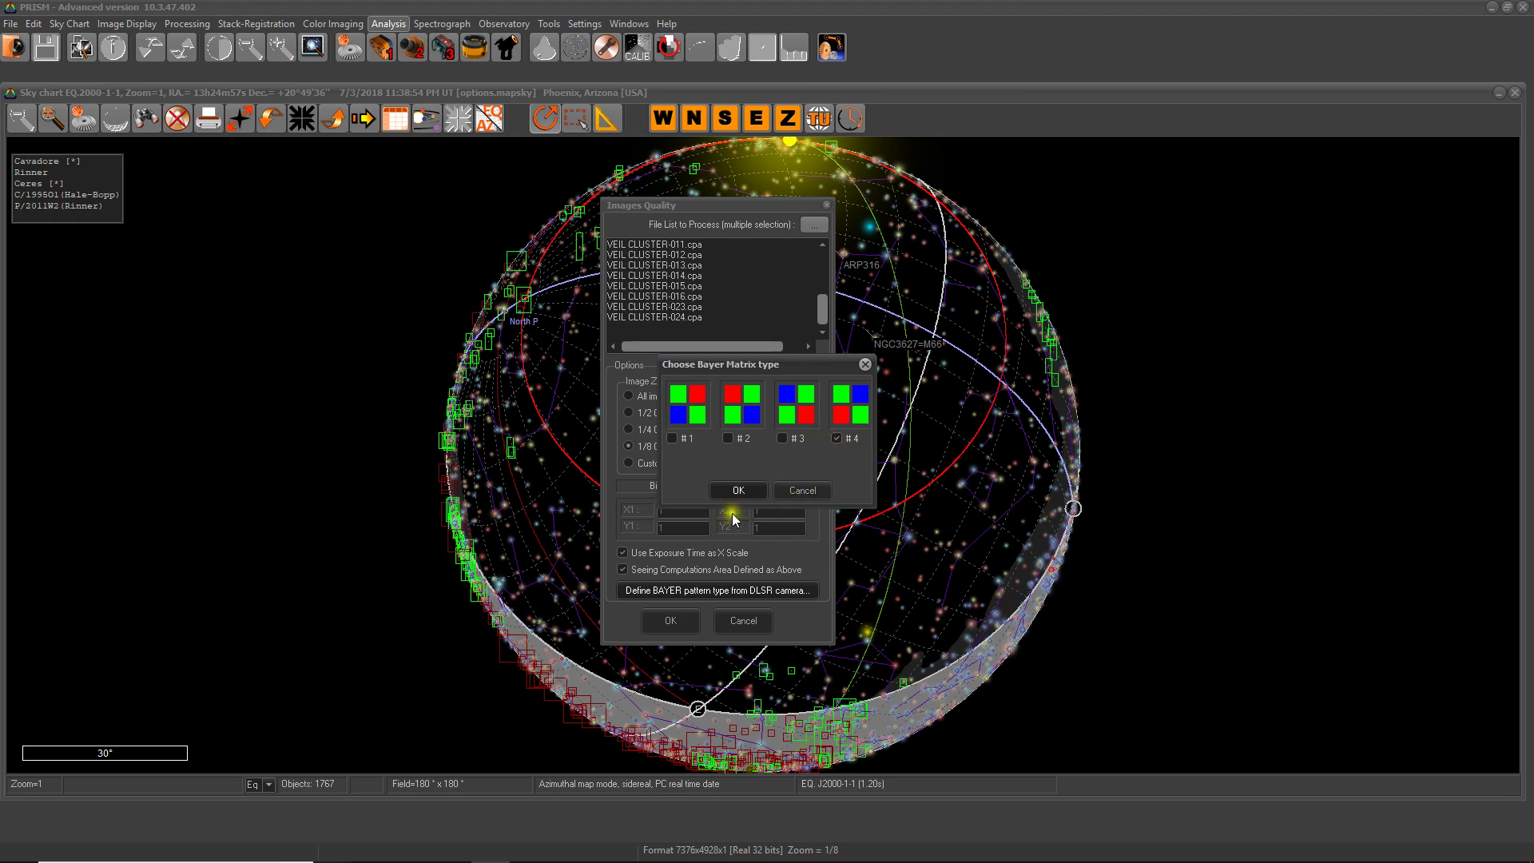
pyautogui.click(745, 487)
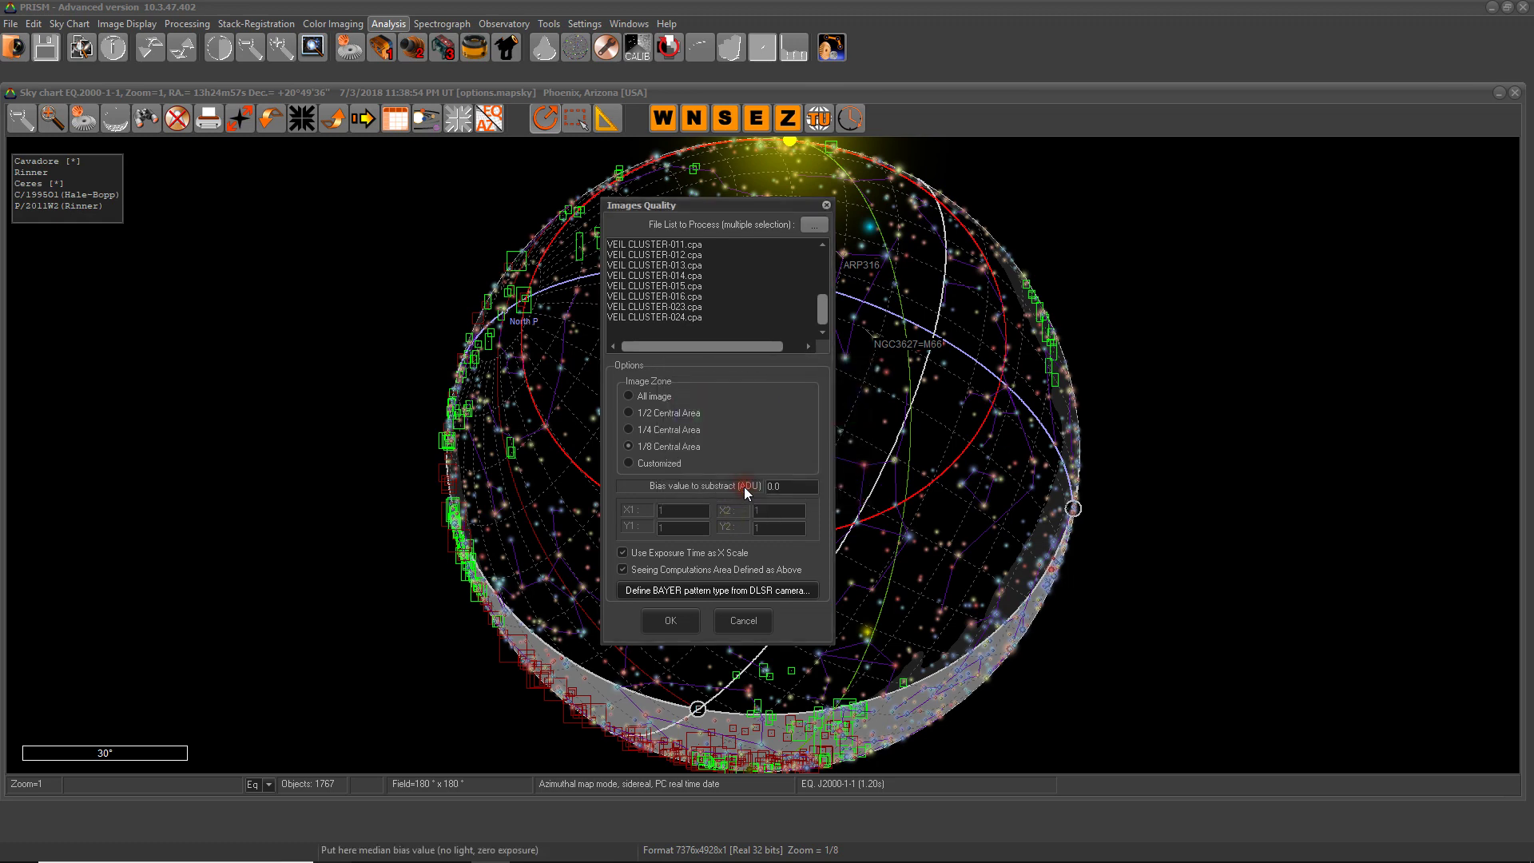
pyautogui.click(671, 622)
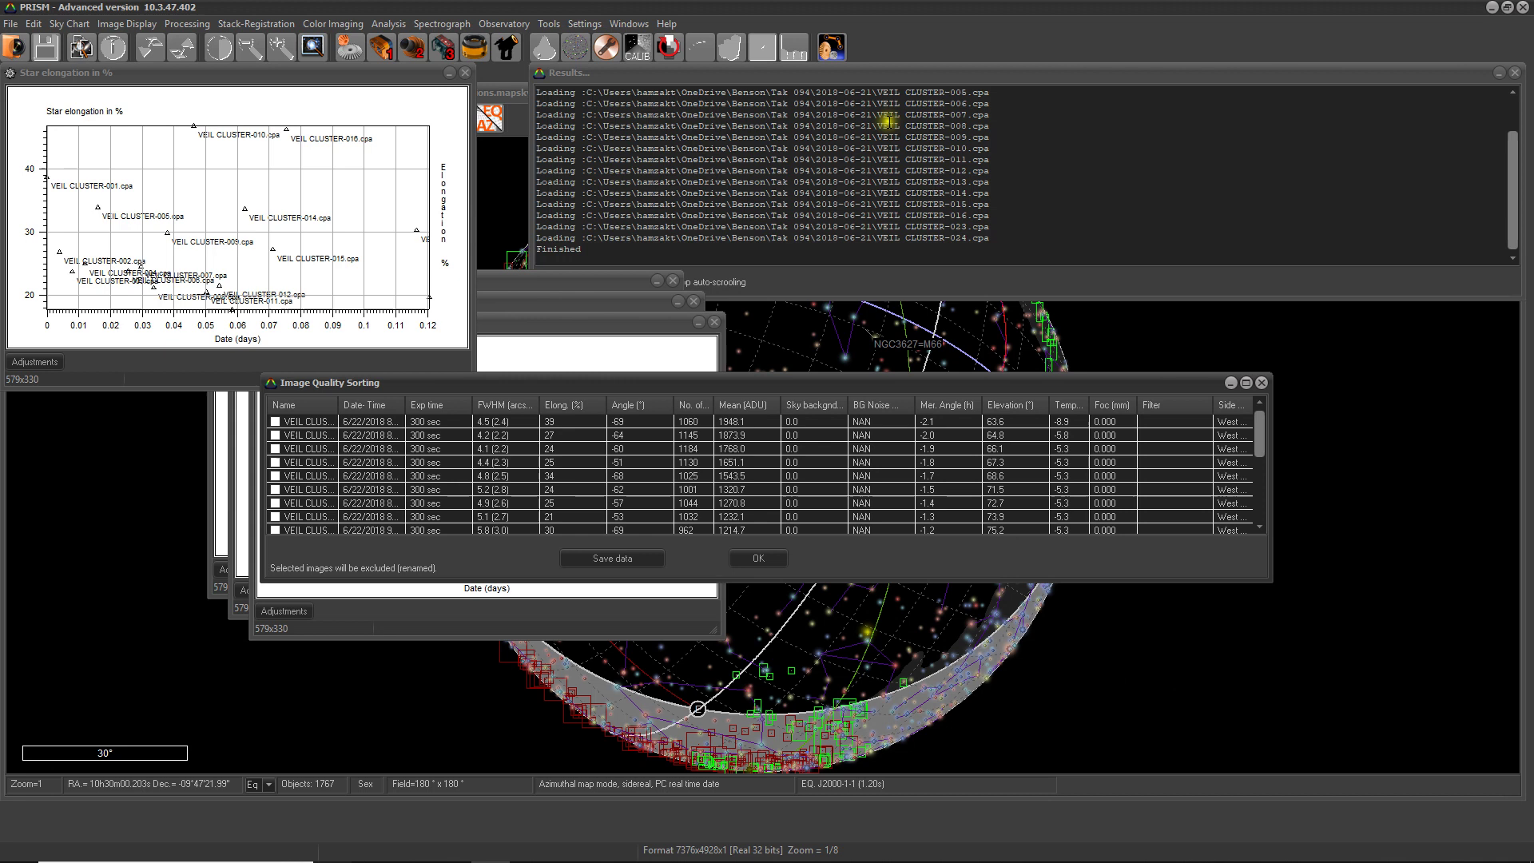
# Close the Results log, minimize the Image Quality Sorting table, and centre the star elongation graph.
pyautogui.click(845, 159)
pyautogui.scroll(2, 839, 176)
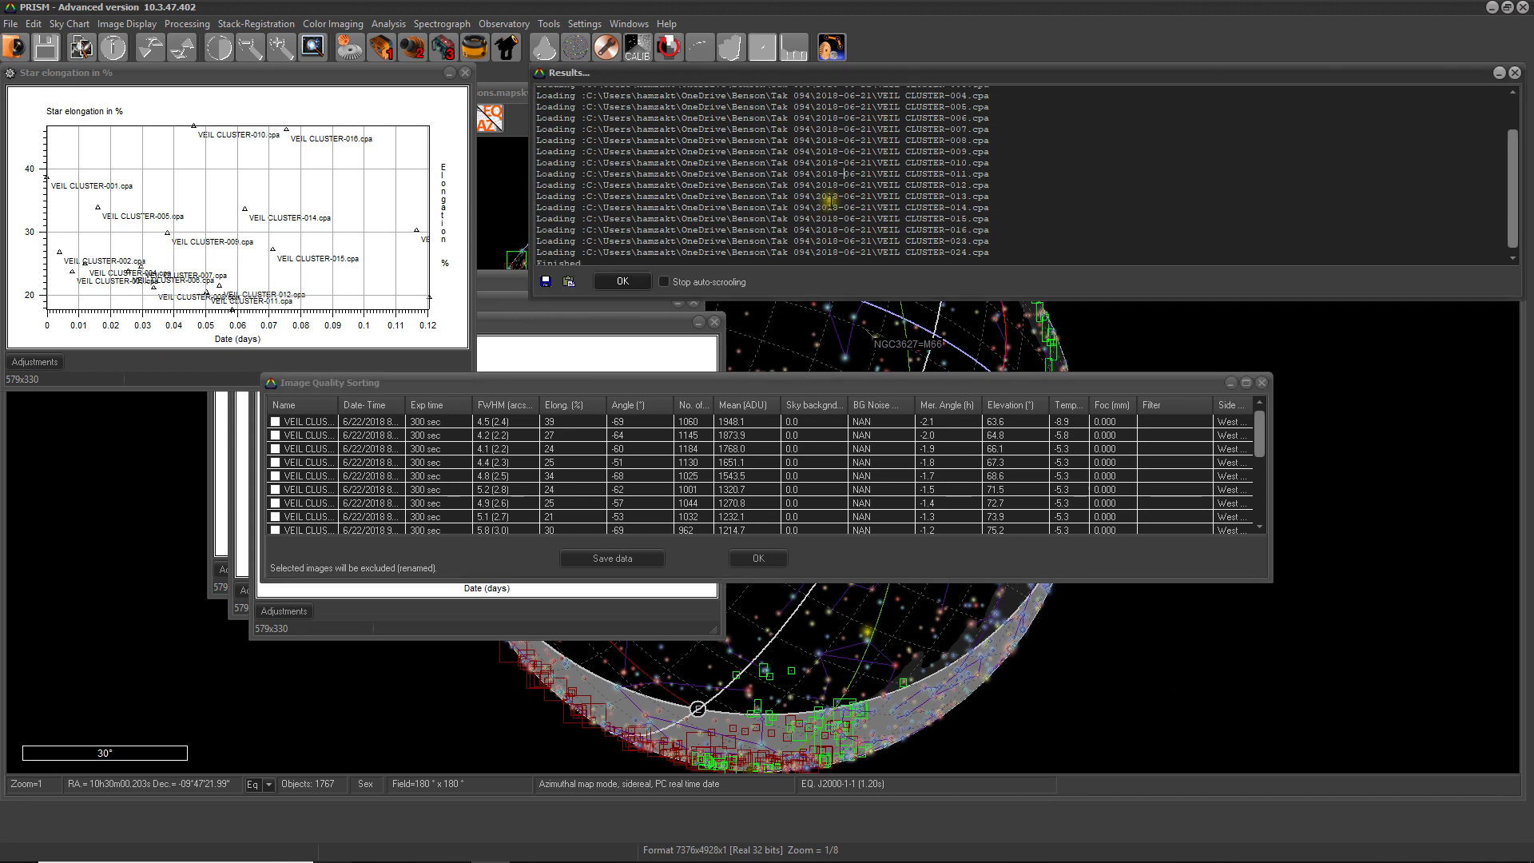
pyautogui.moveTo(835, 297); pyautogui.dragTo(839, 367)
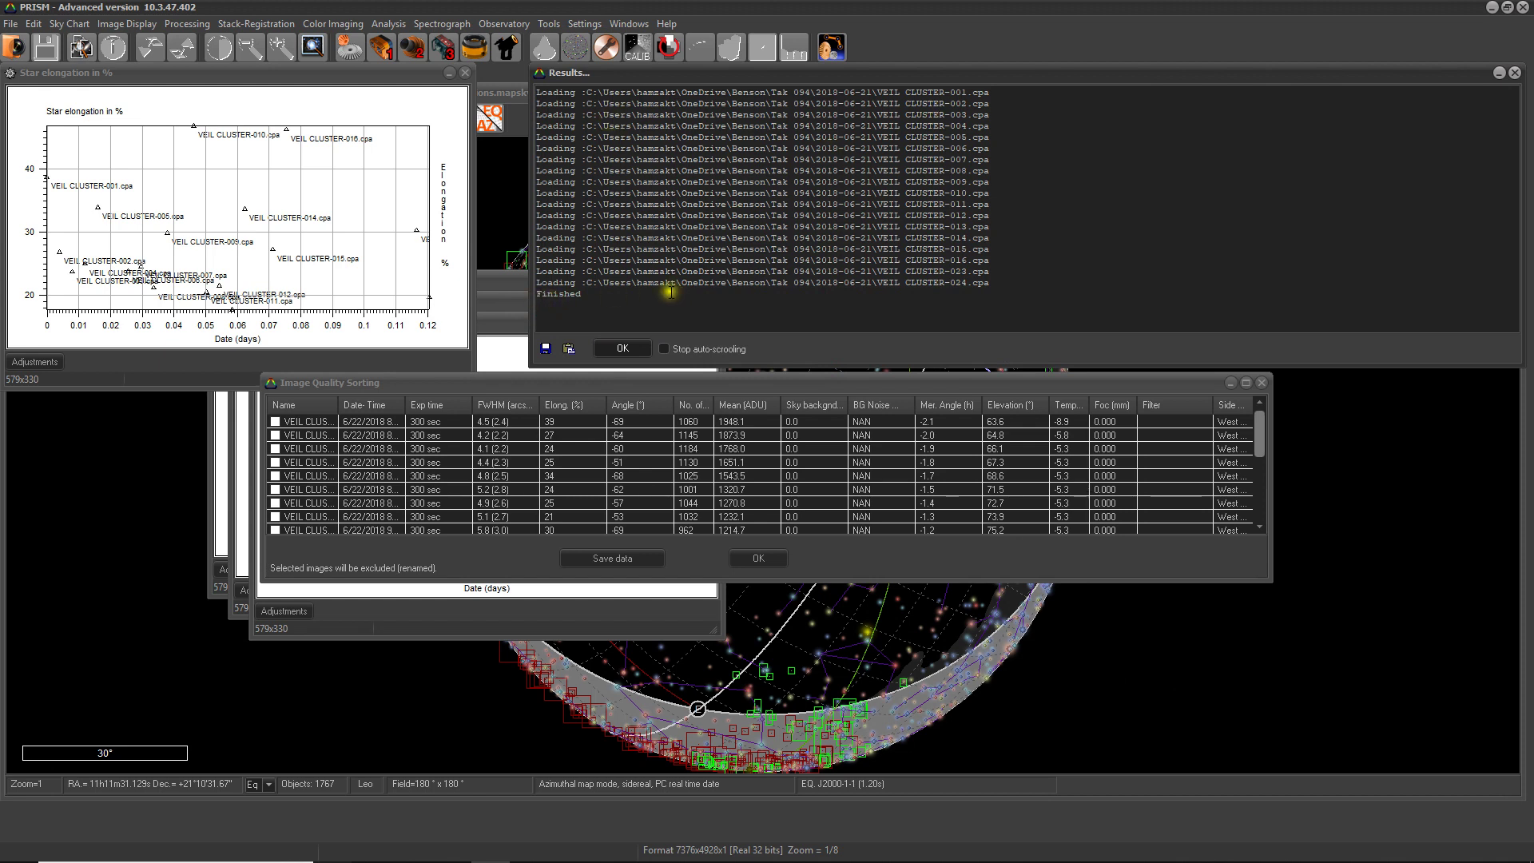
pyautogui.click(622, 349)
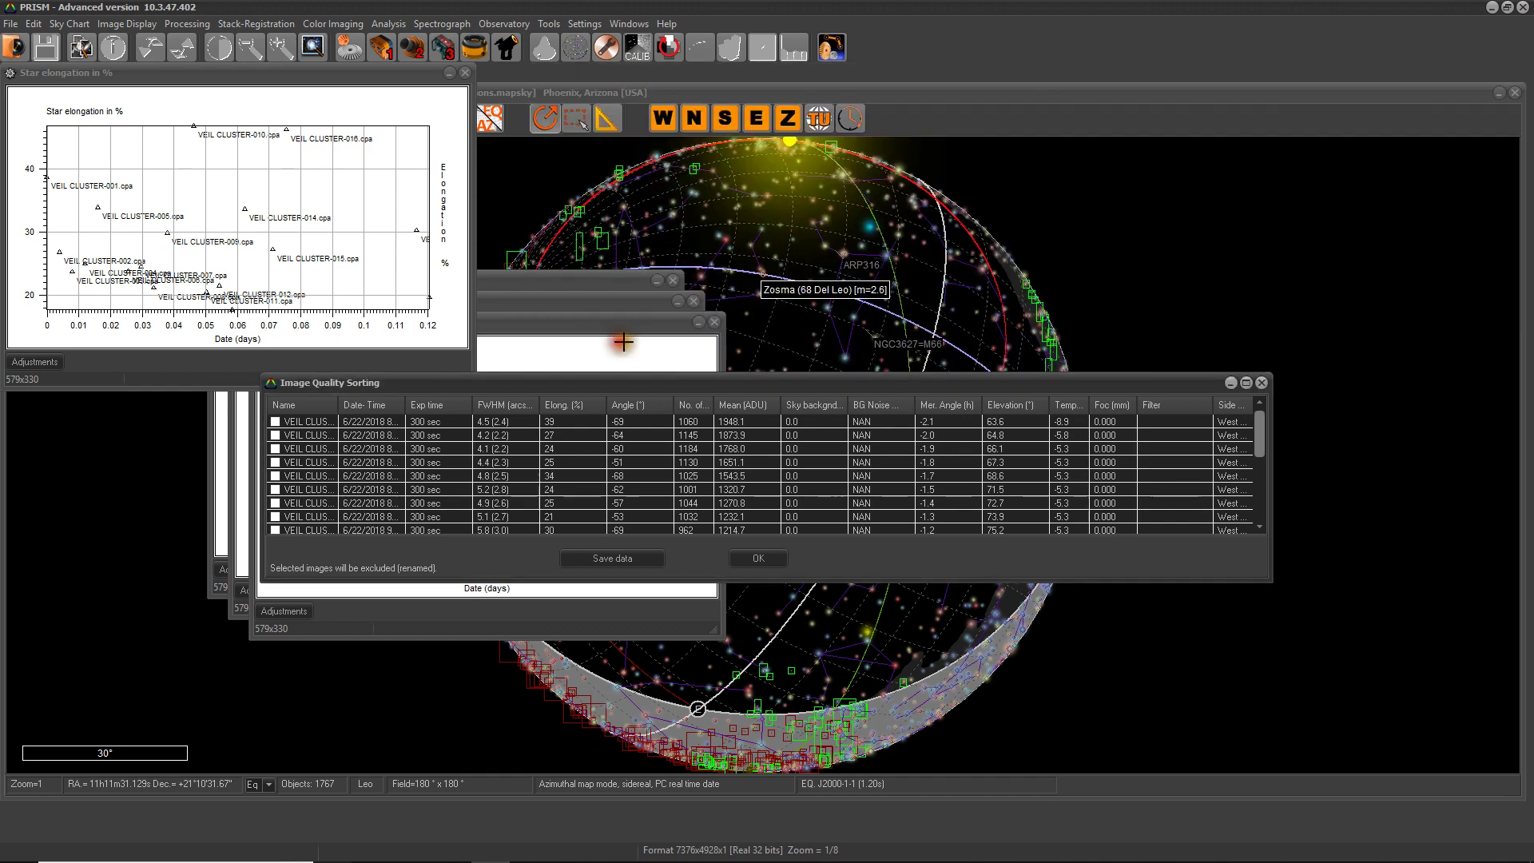
pyautogui.click(1231, 383)
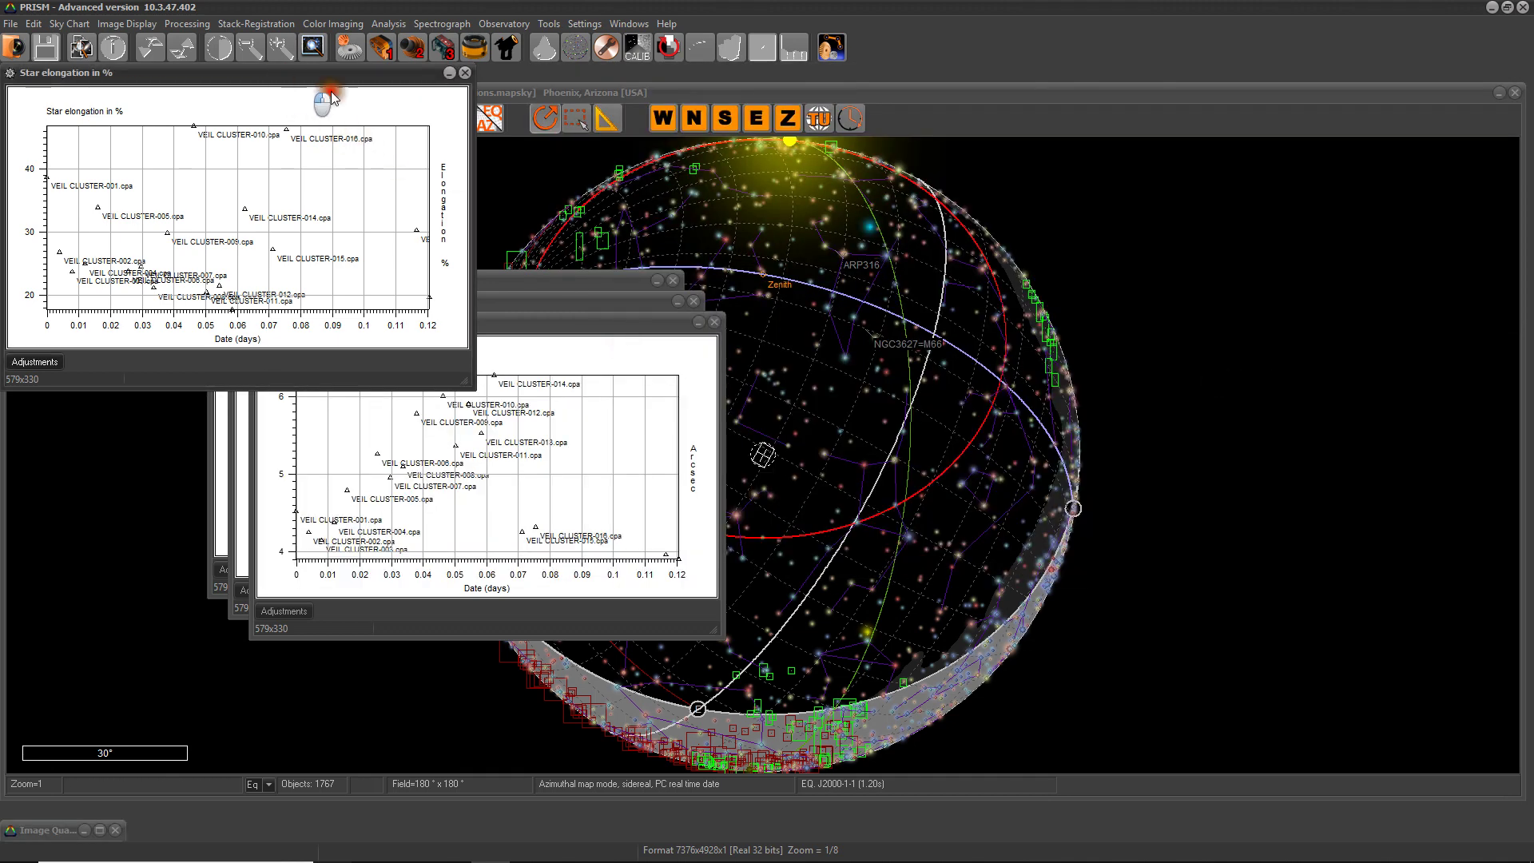
pyautogui.moveTo(279, 77); pyautogui.dragTo(637, 116)
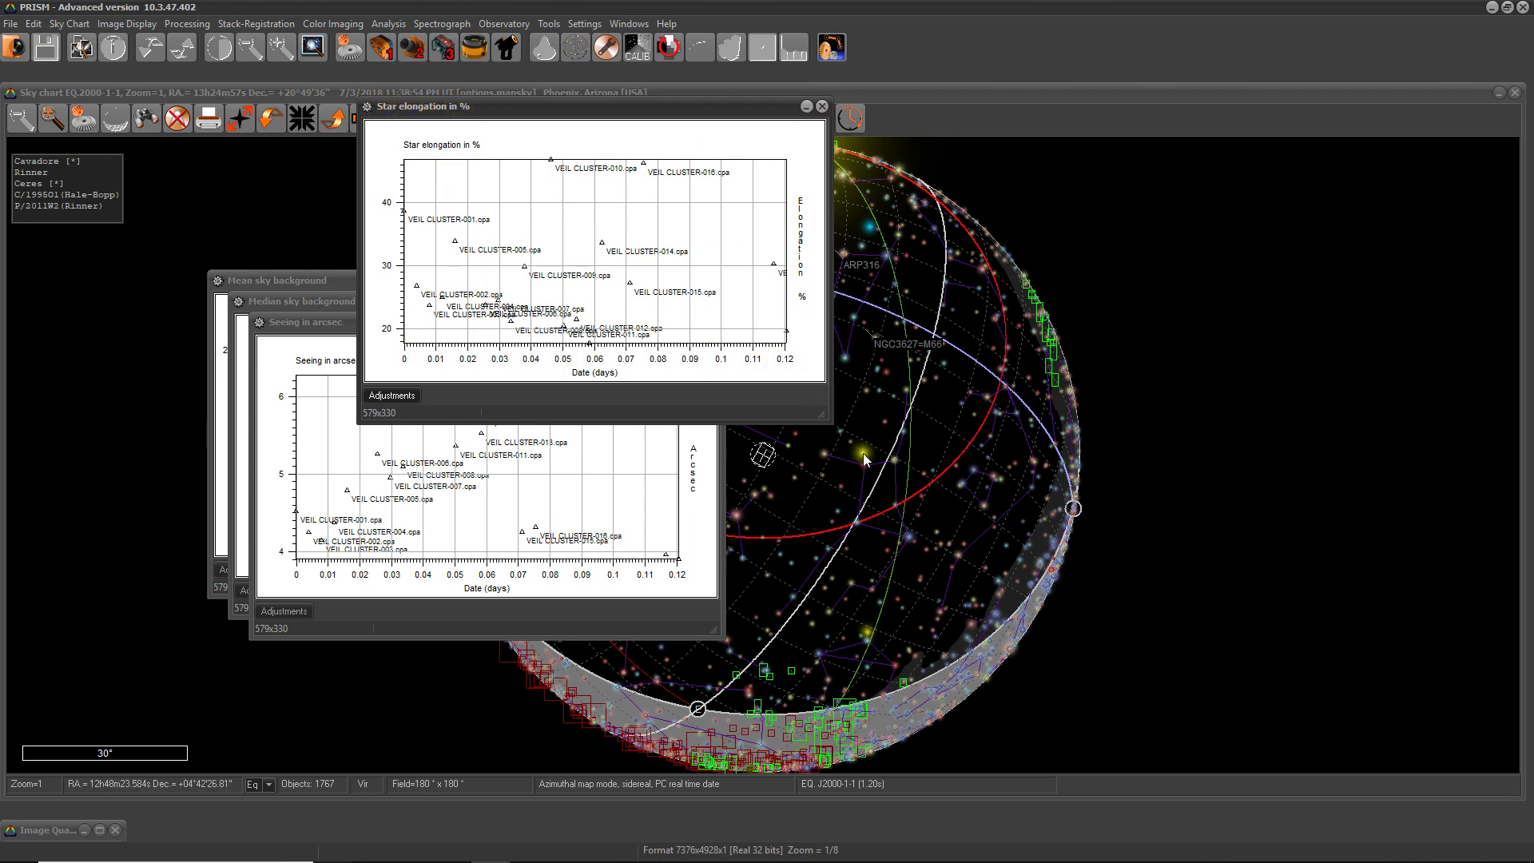
# Enlarge and reposition the star elongation graph to read each frame's 20–40% elongation.
pyautogui.moveTo(826, 417); pyautogui.dragTo(1339, 676)
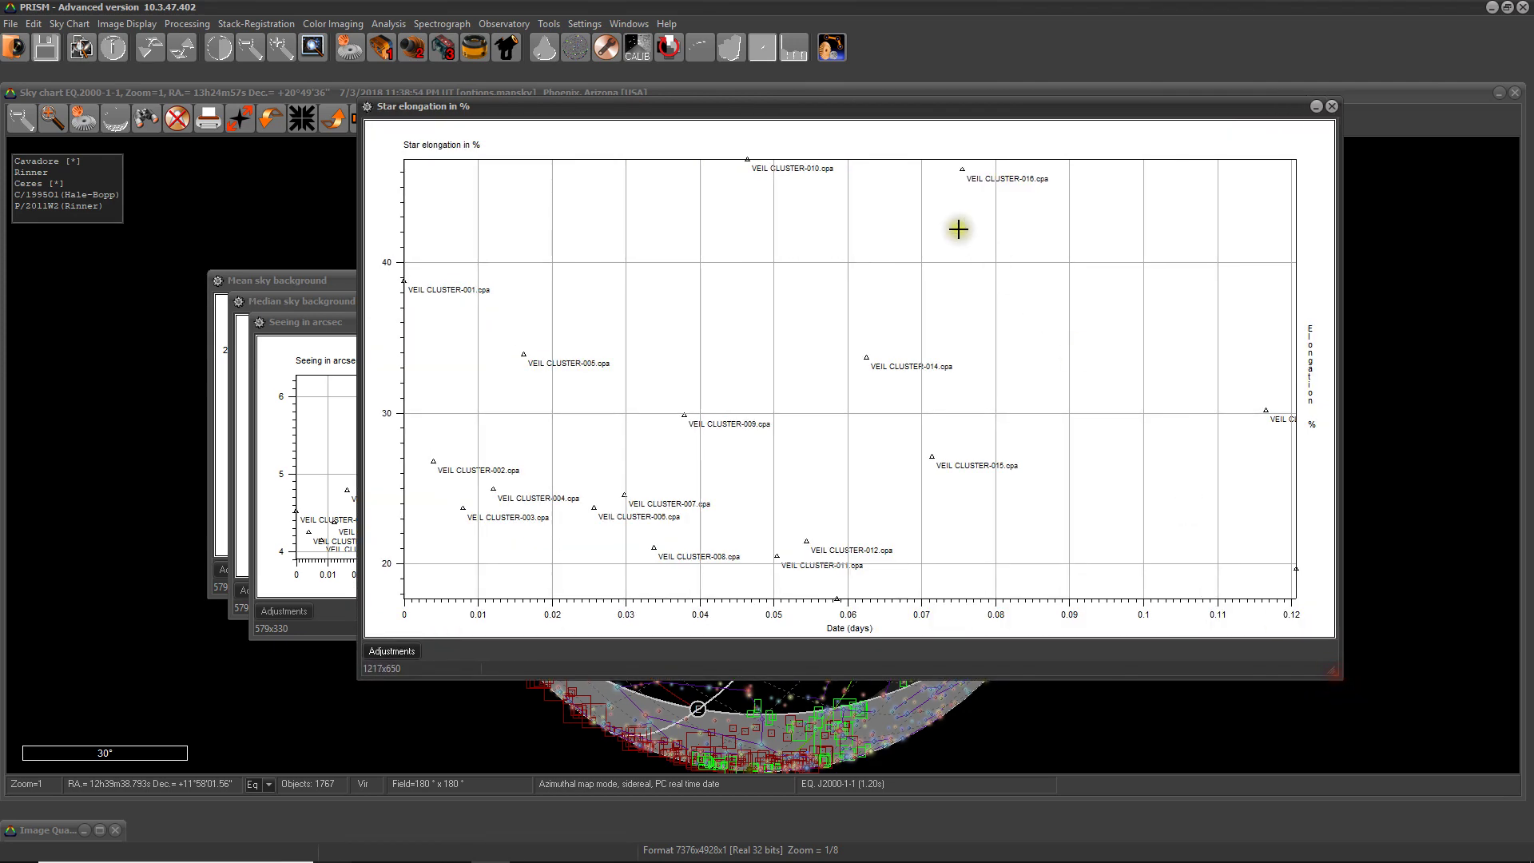
pyautogui.moveTo(798, 104); pyautogui.dragTo(729, 94)
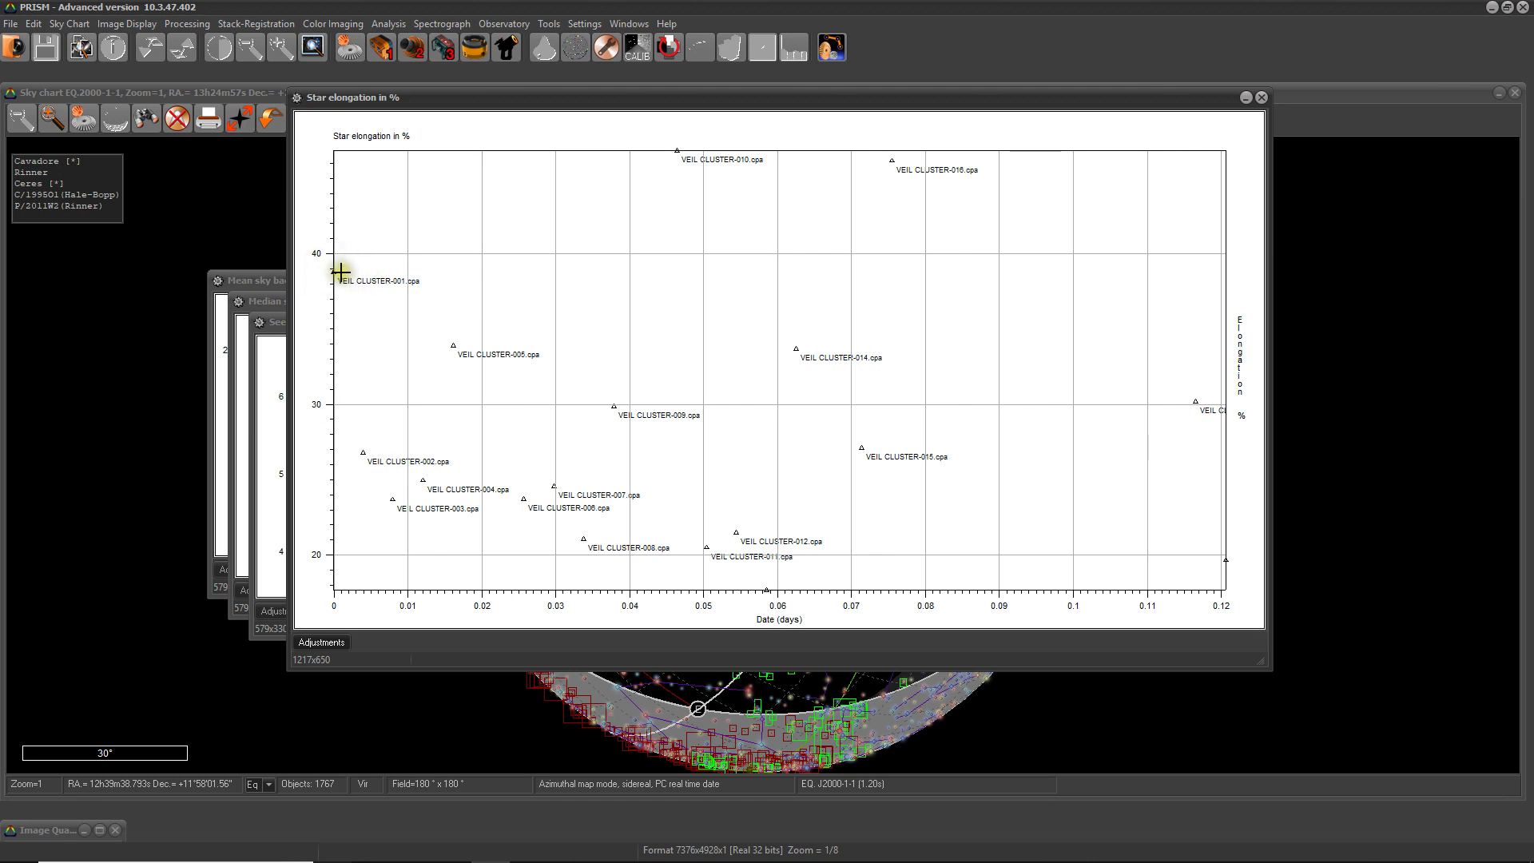
pyautogui.moveTo(340, 272)
pyautogui.mouseDown()
pyautogui.moveTo(370, 469)
pyautogui.moveTo(439, 490)
pyautogui.moveTo(467, 337)
pyautogui.moveTo(556, 507)
pyautogui.moveTo(676, 411)
pyautogui.moveTo(625, 371)
pyautogui.moveTo(504, 328)
pyautogui.moveTo(418, 381)
pyautogui.moveTo(847, 376)
pyautogui.mouseUp()
pyautogui.moveTo(421, 240)
pyautogui.mouseDown()
pyautogui.moveTo(434, 301)
pyautogui.moveTo(620, 240)
pyautogui.moveTo(666, 152)
pyautogui.mouseUp()
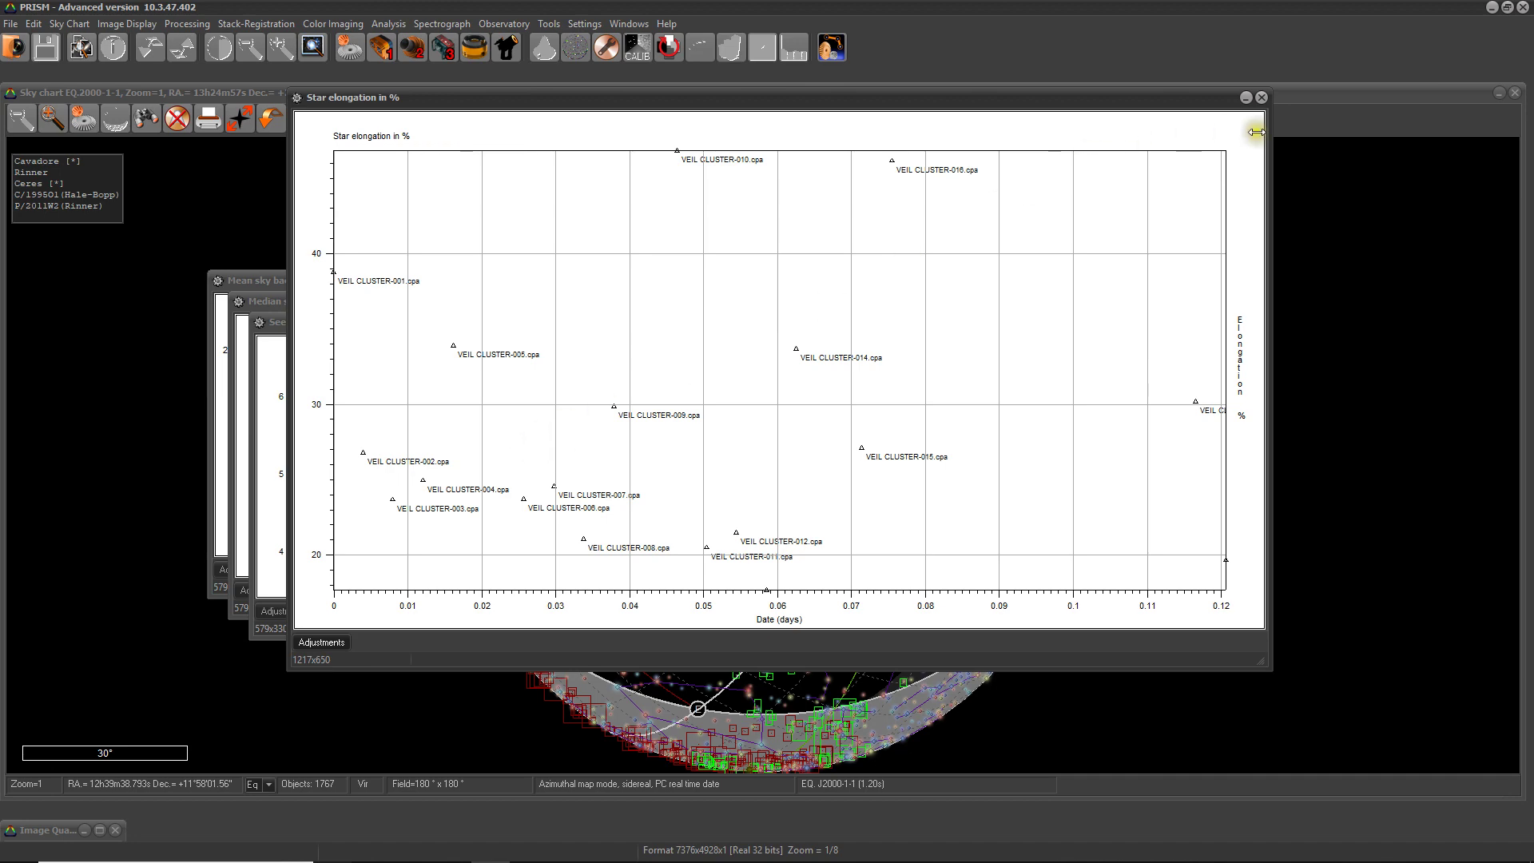
# Close the star elongation graph, then move the Seeing in arcsec graph up and enlarge it.
pyautogui.click(1262, 98)
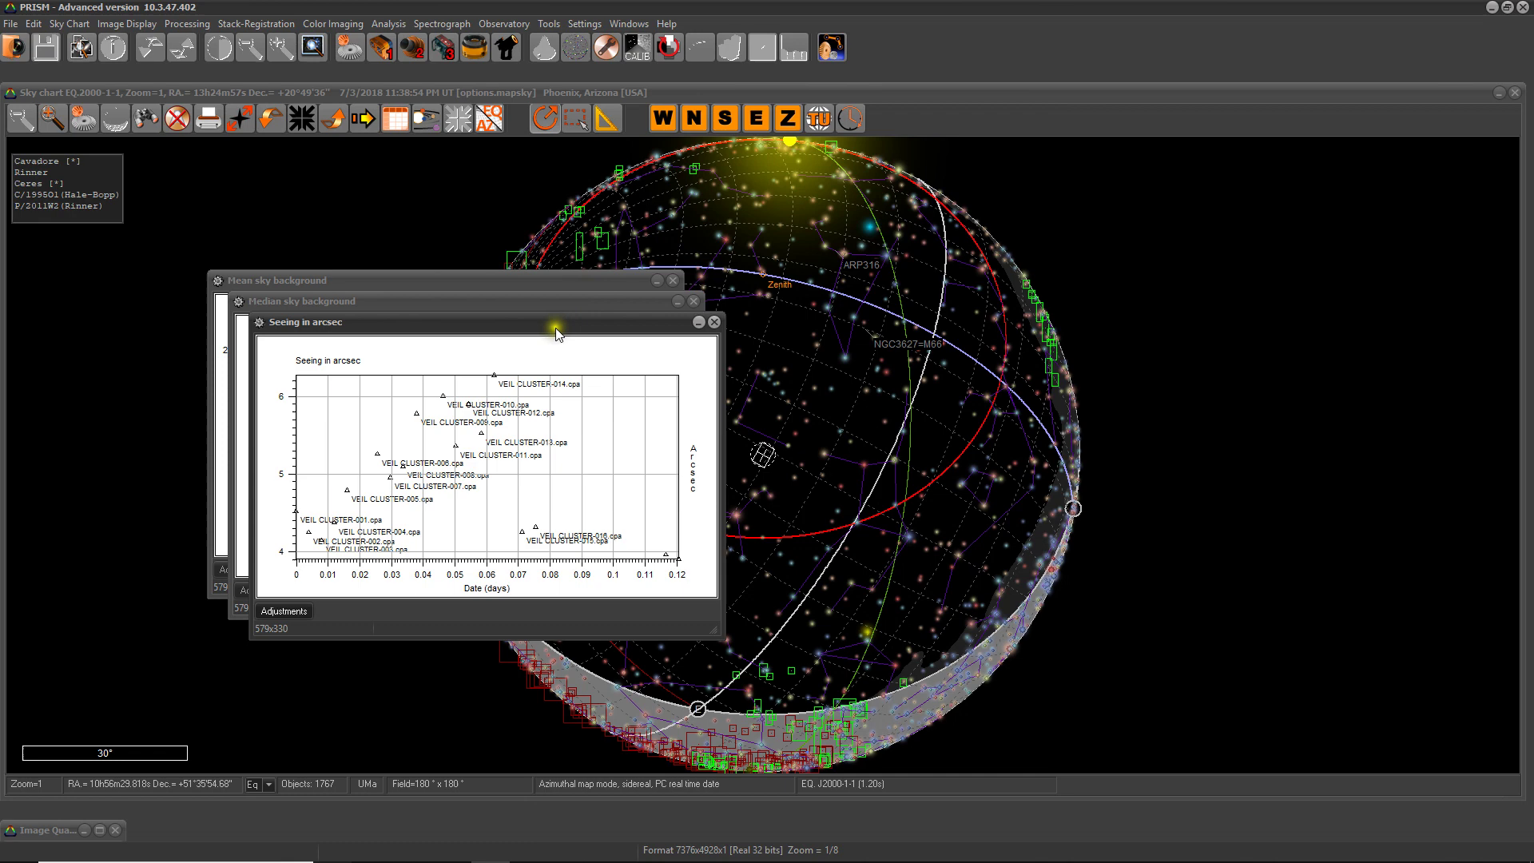
pyautogui.moveTo(553, 329); pyautogui.dragTo(542, 150)
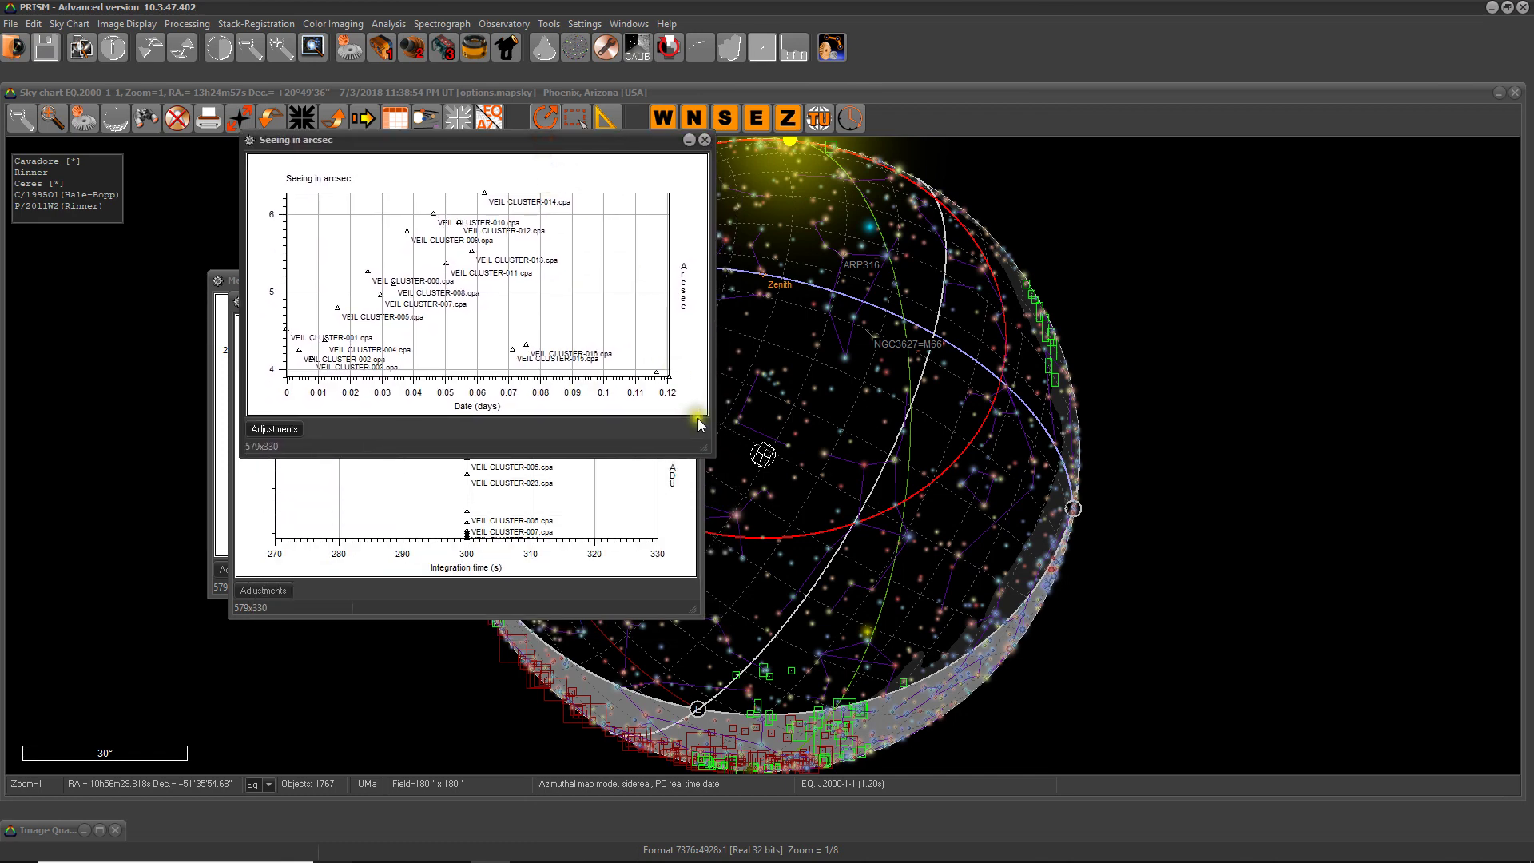
pyautogui.moveTo(704, 452); pyautogui.dragTo(1263, 758)
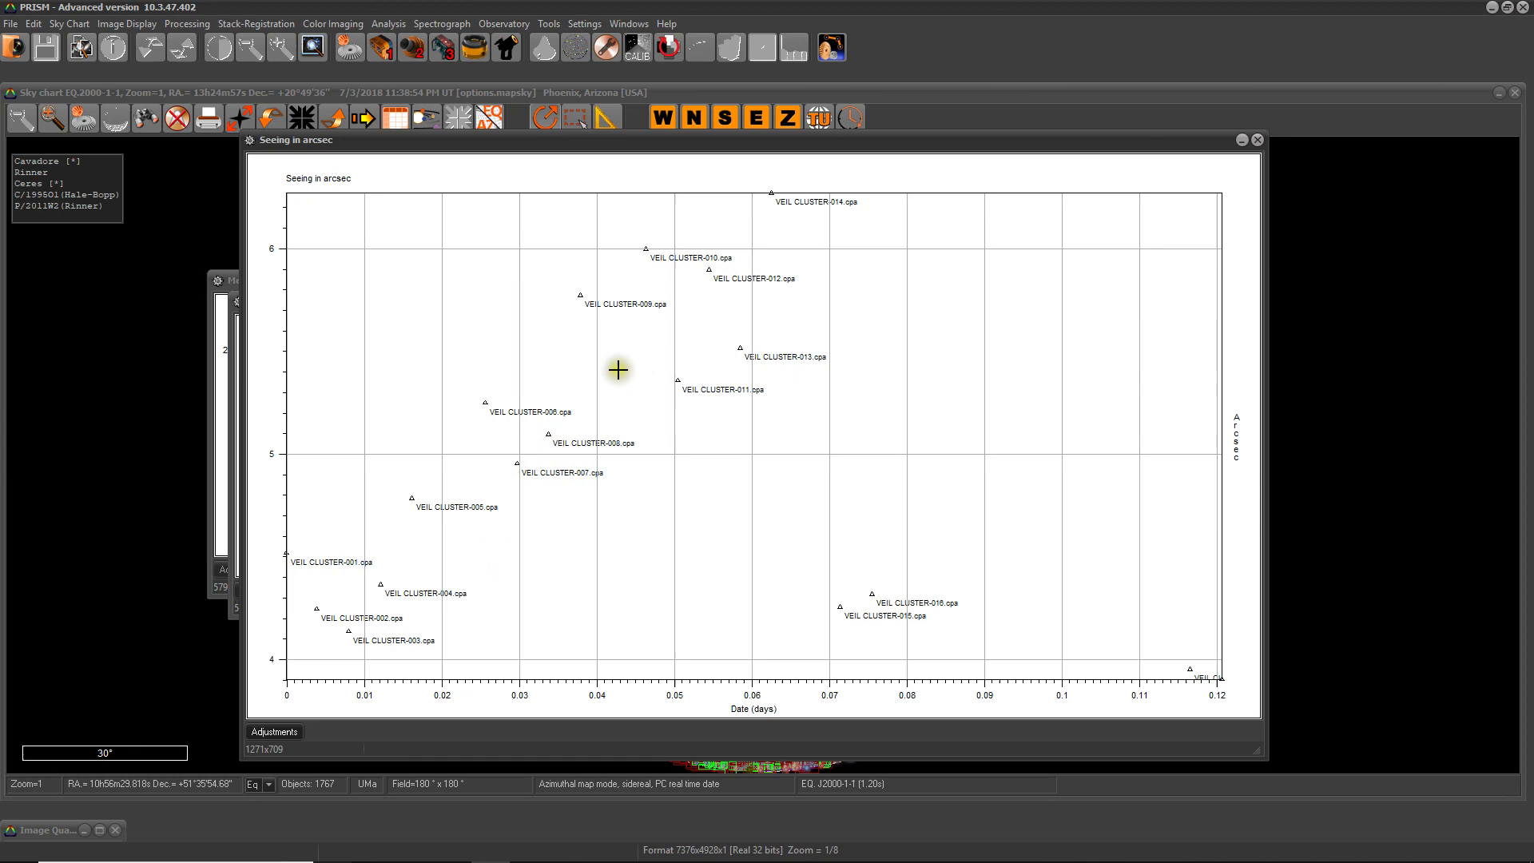
# Close the seeing graph, then enlarge and review the median sky background graph before closing it.
pyautogui.click(1257, 140)
pyautogui.moveTo(494, 304); pyautogui.dragTo(483, 154)
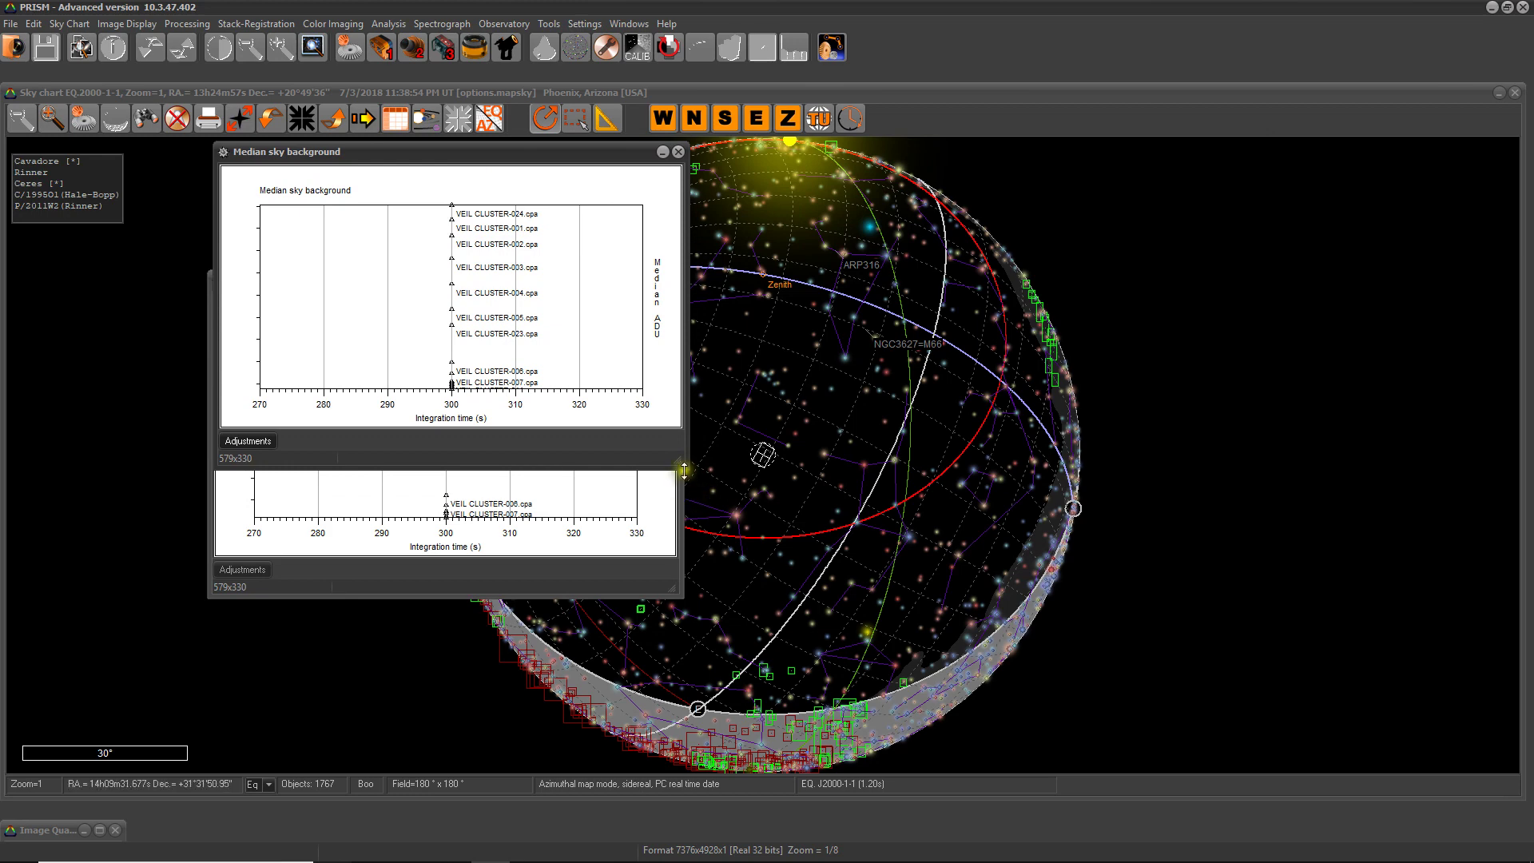
pyautogui.moveTo(678, 461); pyautogui.dragTo(1223, 741)
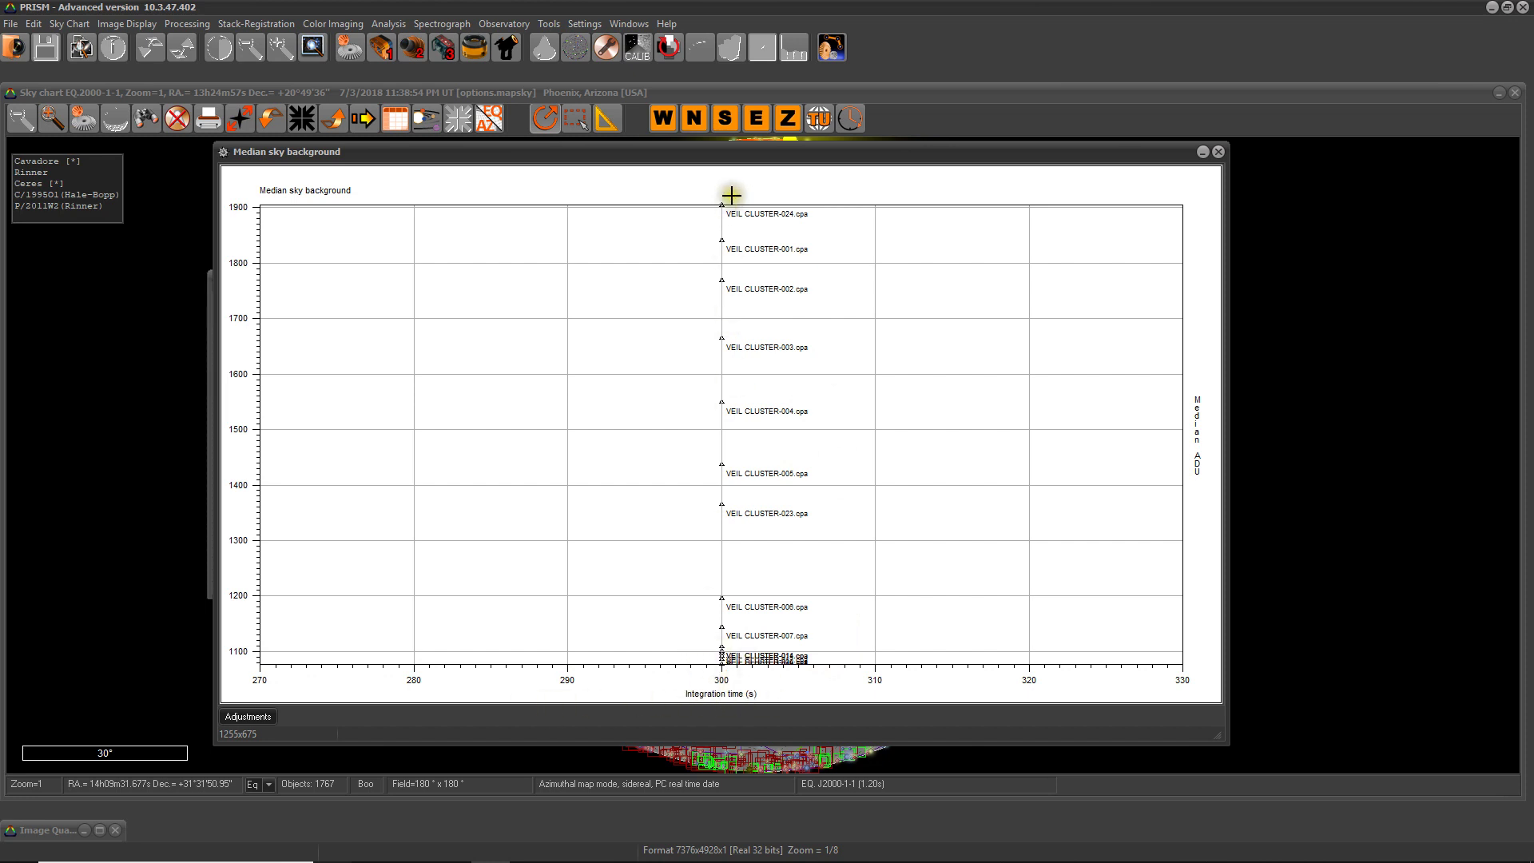
pyautogui.click(1218, 152)
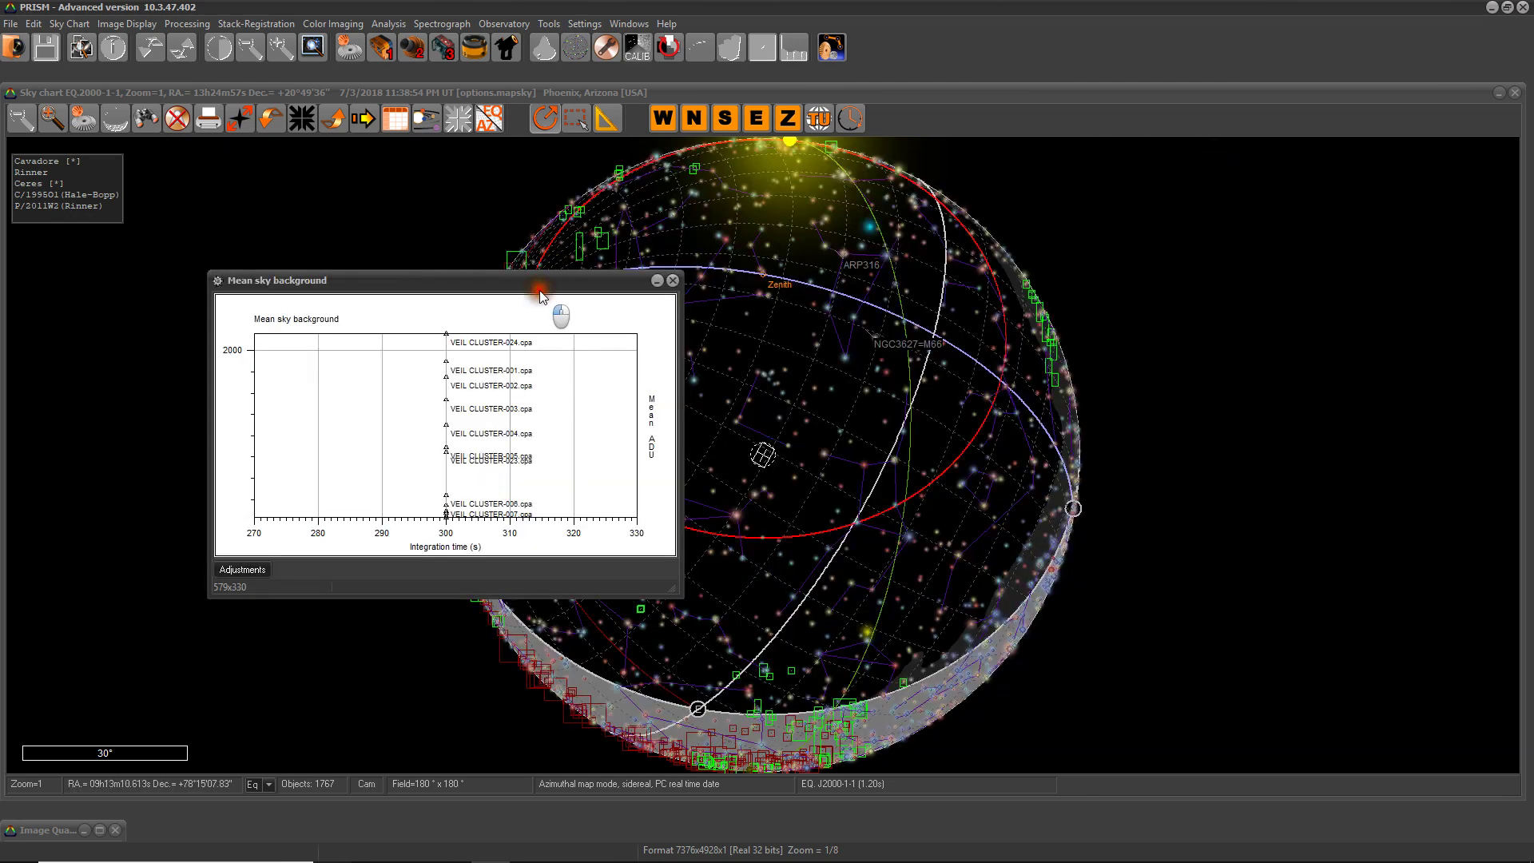
# Move, enlarge and review the mean sky background graph (about 1250–2000 ADU), then close it.
pyautogui.moveTo(539, 291); pyautogui.dragTo(600, 185)
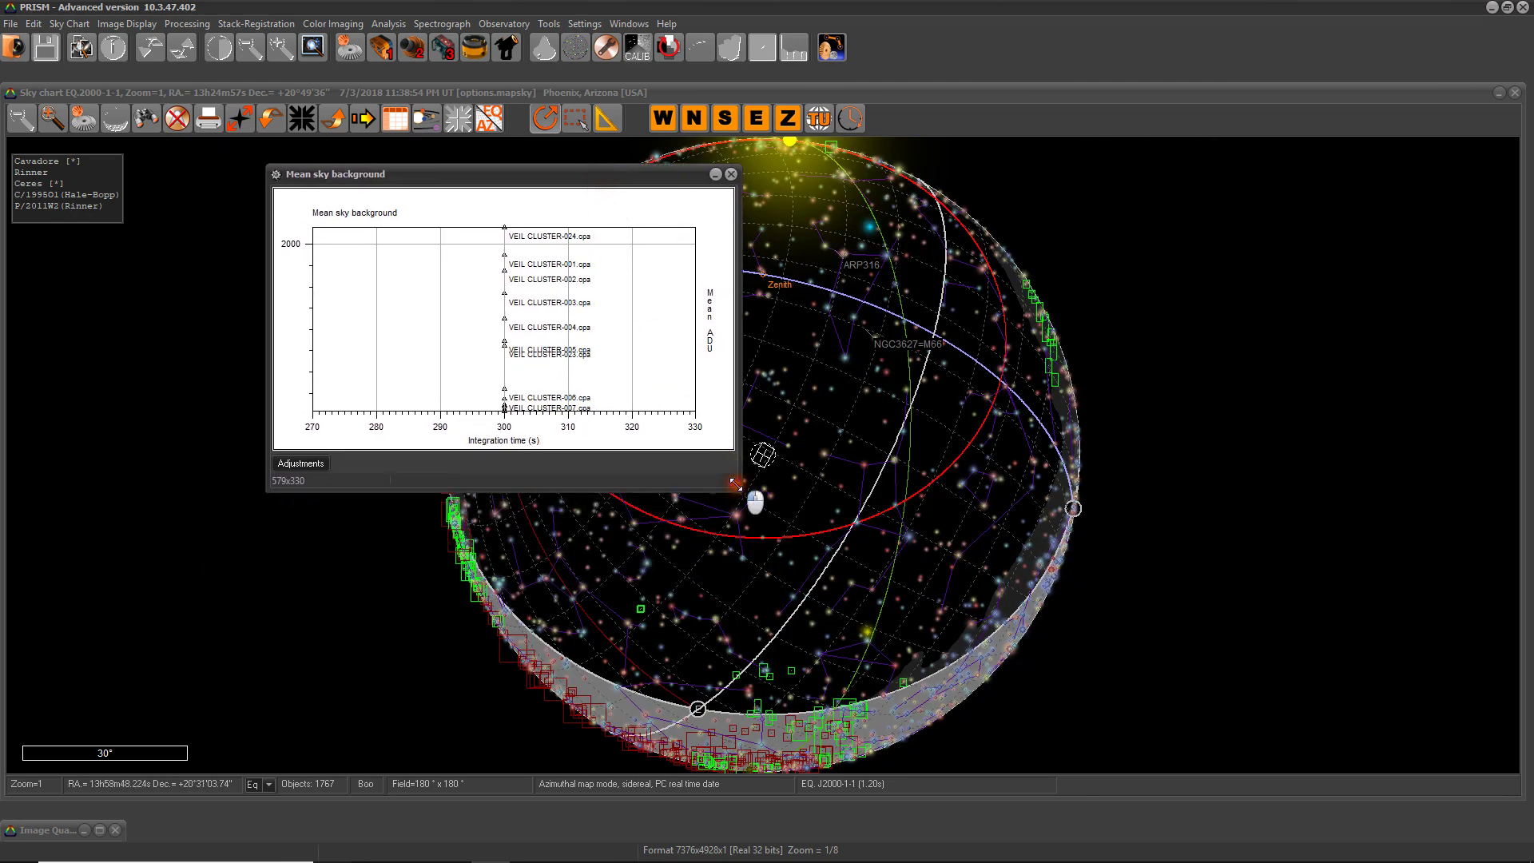
pyautogui.moveTo(735, 485); pyautogui.dragTo(1068, 743)
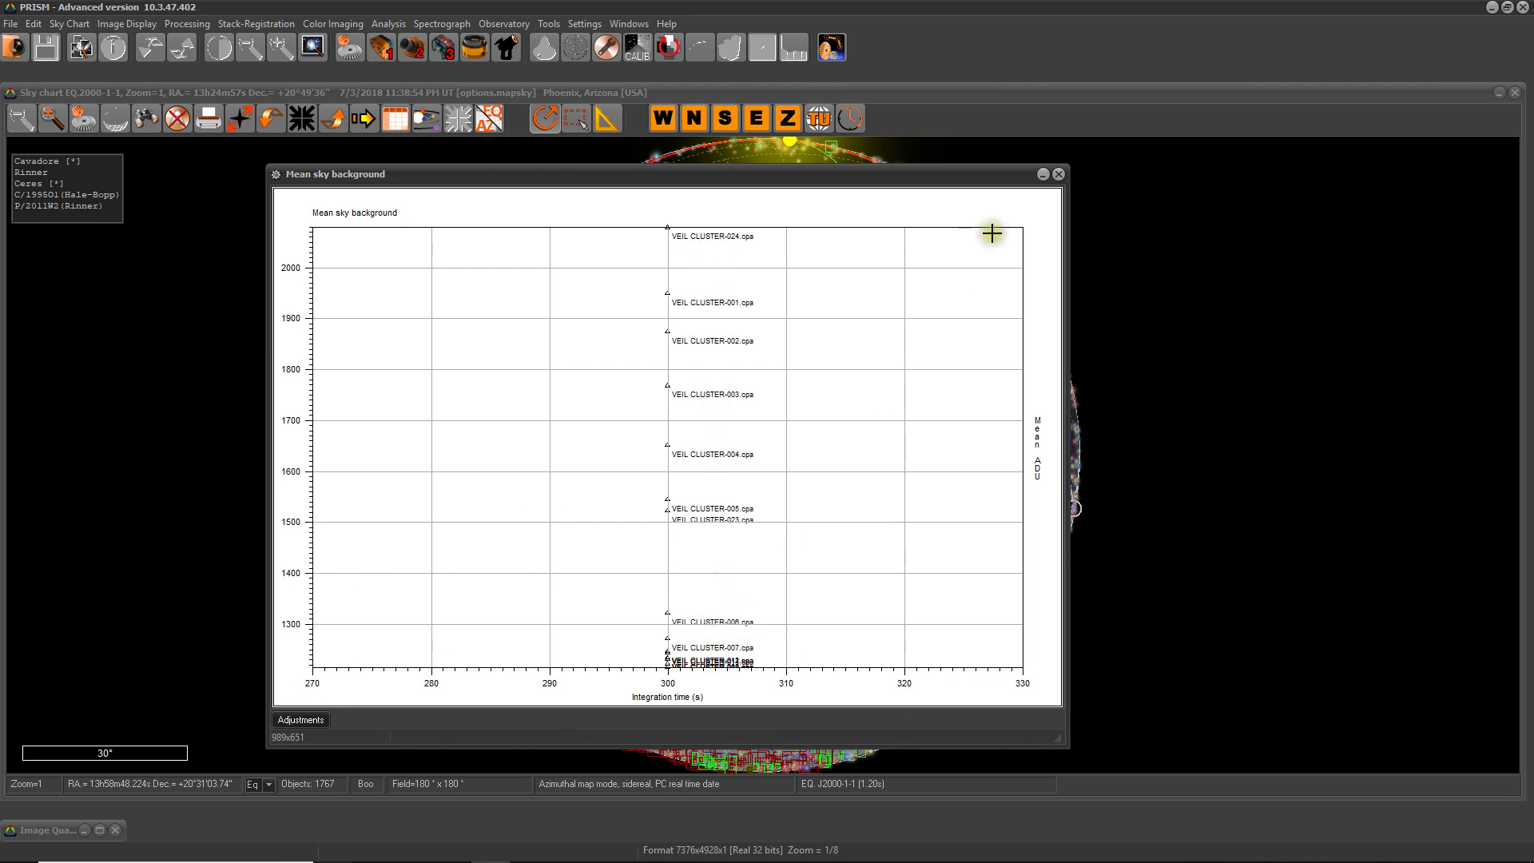
pyautogui.click(1058, 174)
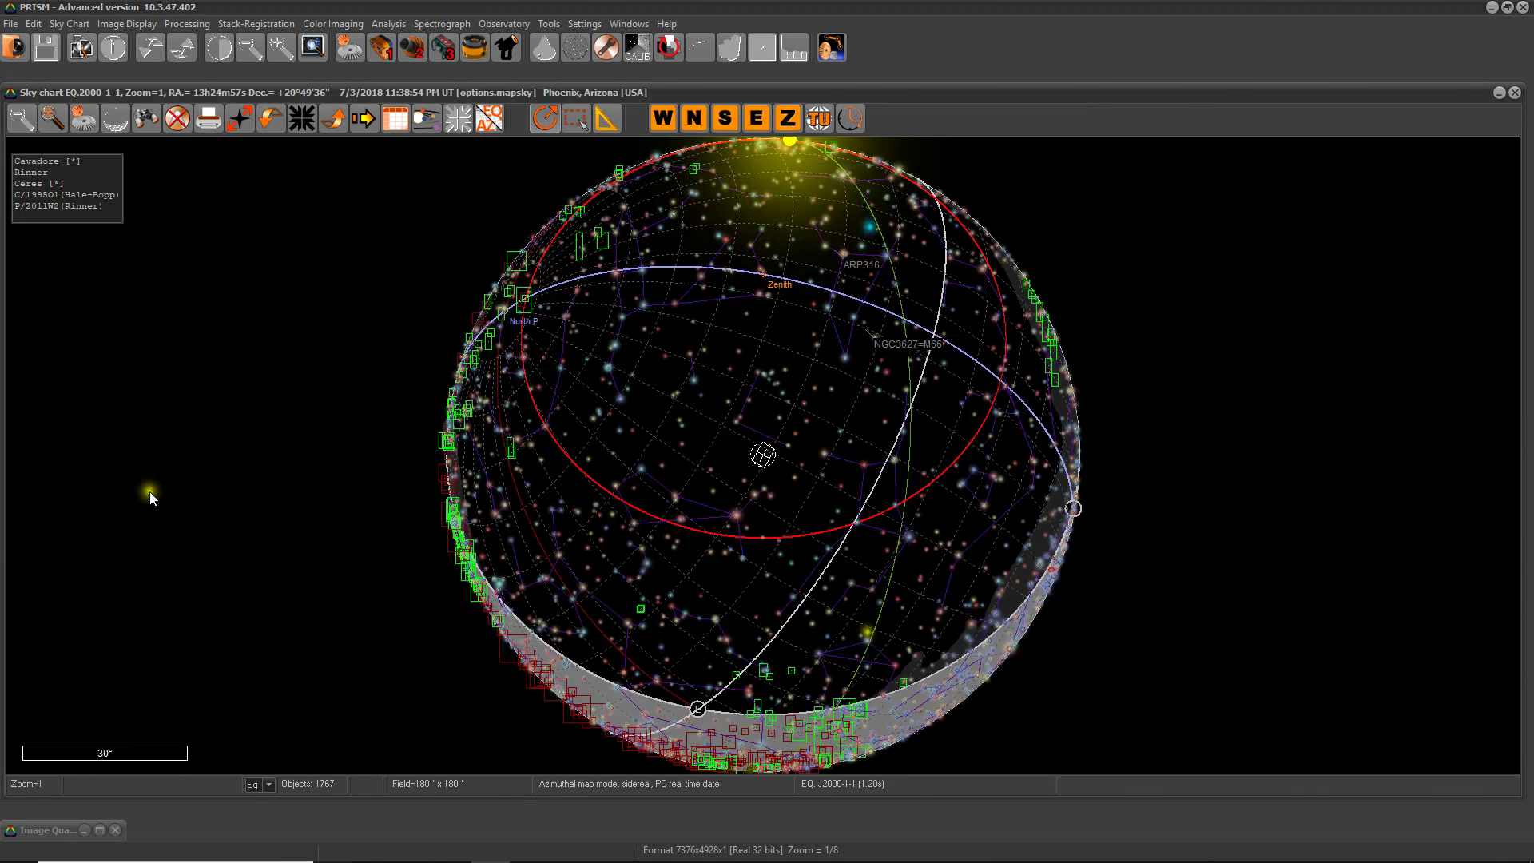
# Restore the Image Quality Sorting table and narrow the Exp time, FWHM, Angle and Elong. columns.
pyautogui.click(100, 831)
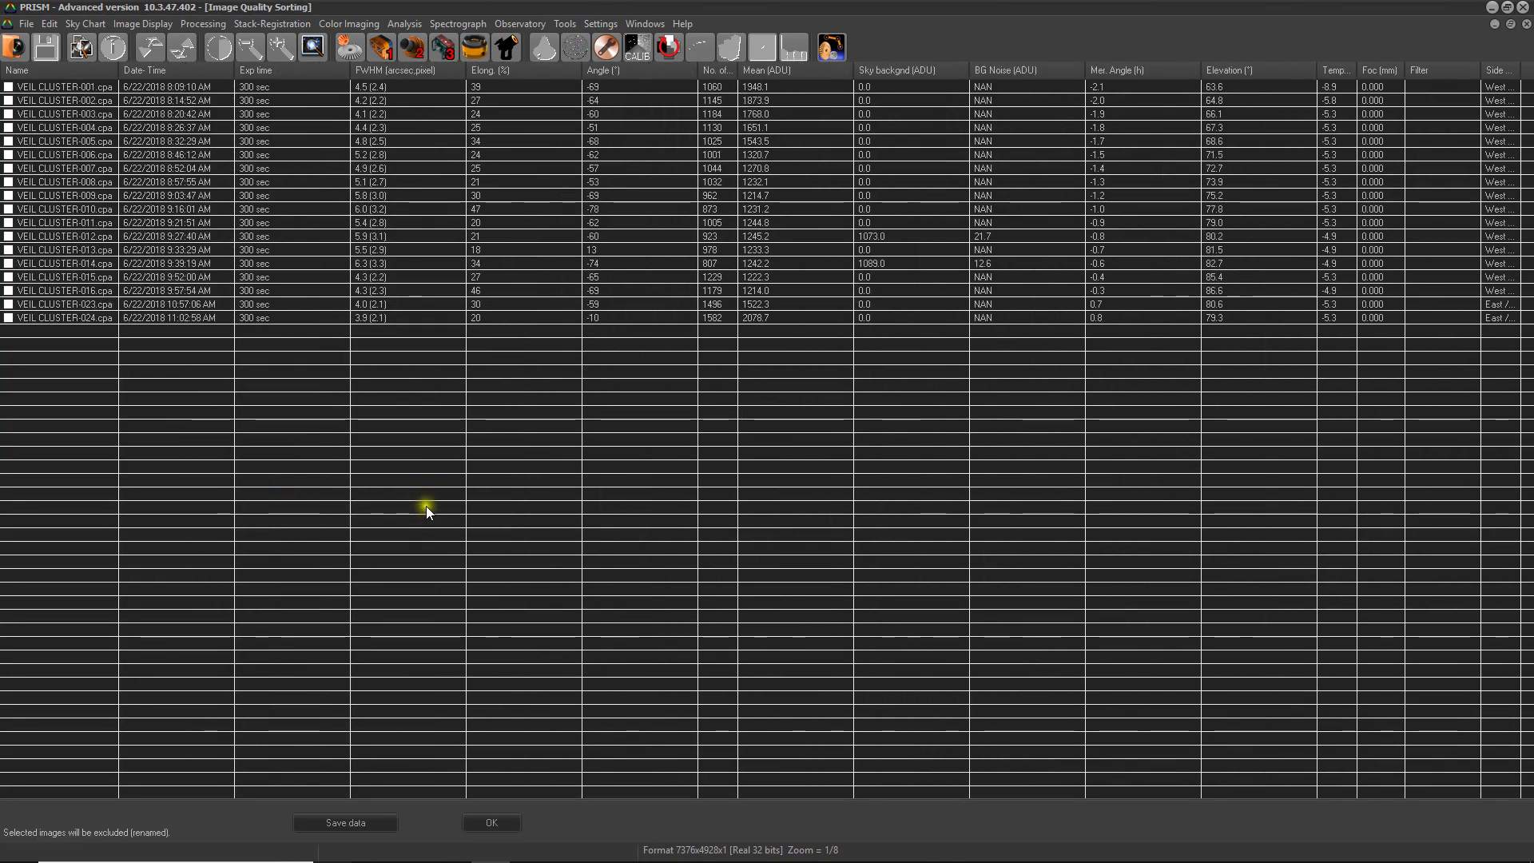
pyautogui.moveTo(352, 72); pyautogui.dragTo(304, 72)
pyautogui.moveTo(417, 72); pyautogui.dragTo(407, 72)
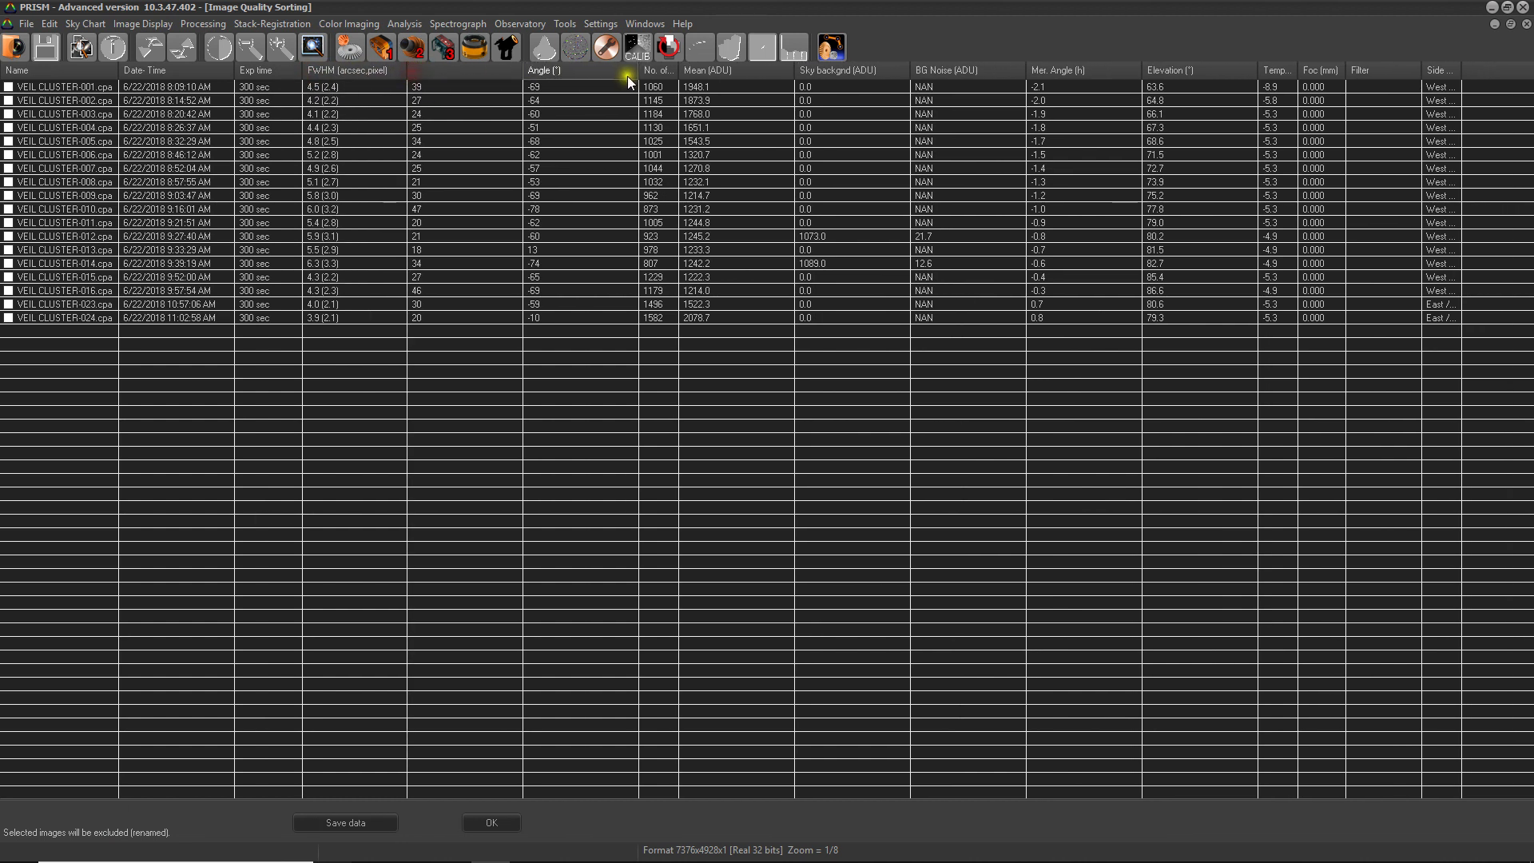
pyautogui.moveTo(640, 74); pyautogui.dragTo(576, 74)
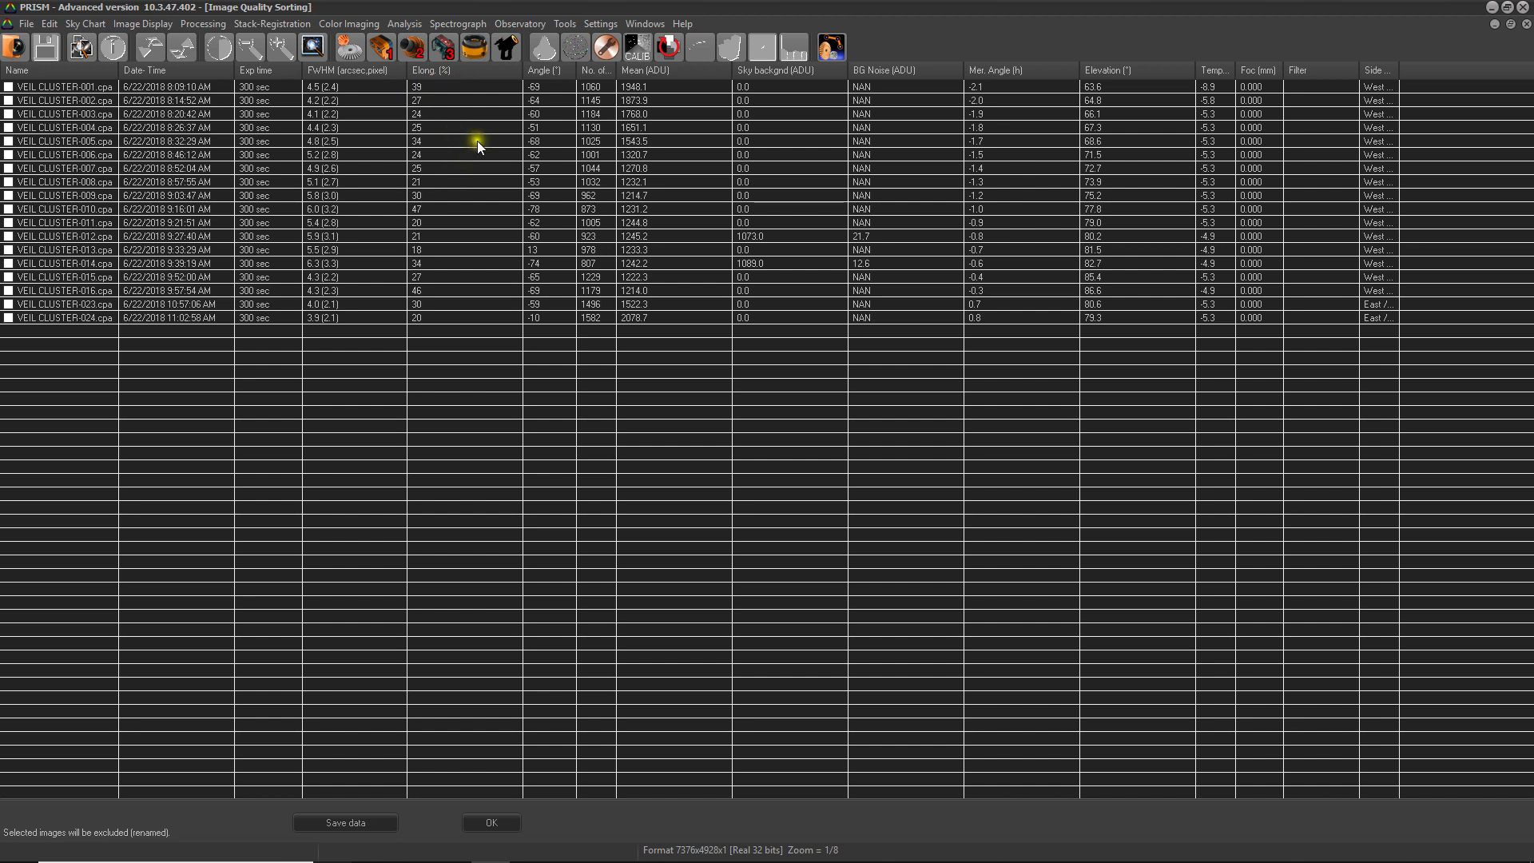
pyautogui.moveTo(527, 83); pyautogui.dragTo(498, 94)
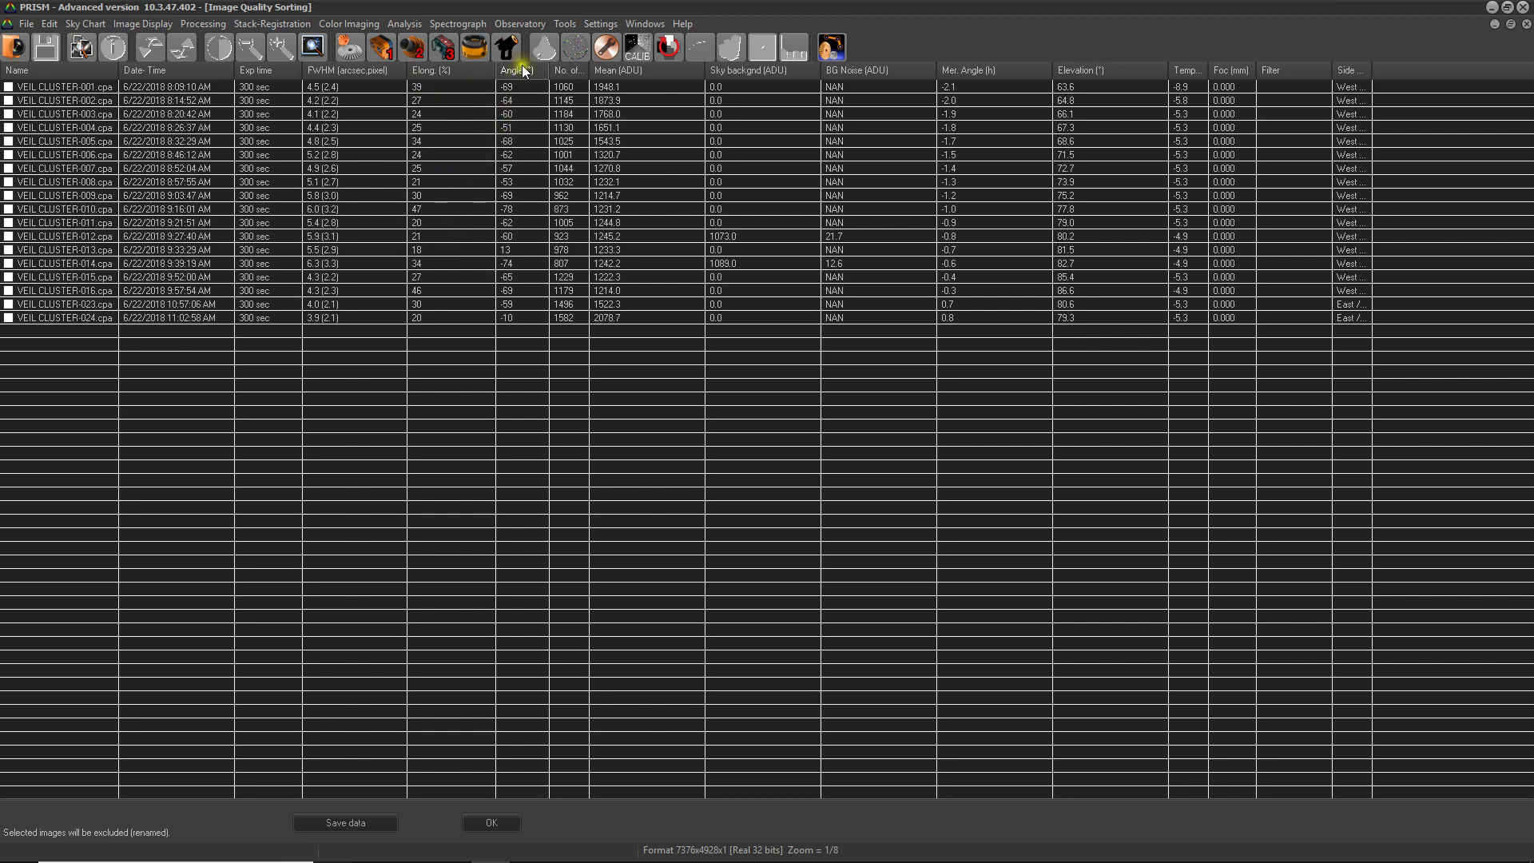
# Widen the No. of Stars, Temp. (°C) and Side of Pier columns so their headers read fully.
pyautogui.moveTo(589, 70); pyautogui.dragTo(621, 71)
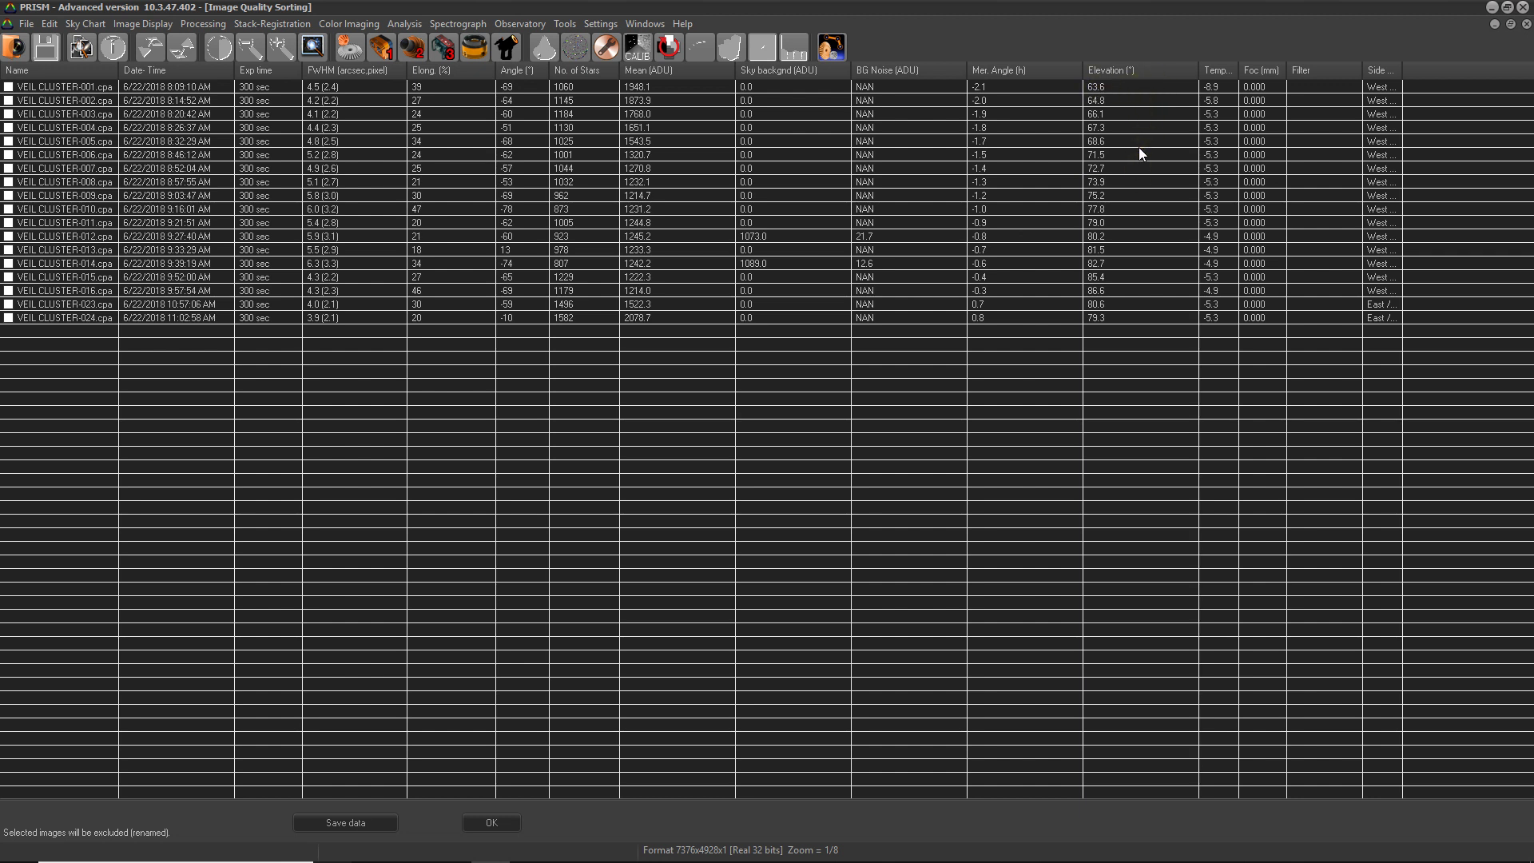
pyautogui.click(1226, 92)
pyautogui.moveTo(1239, 70); pyautogui.dragTo(1259, 71)
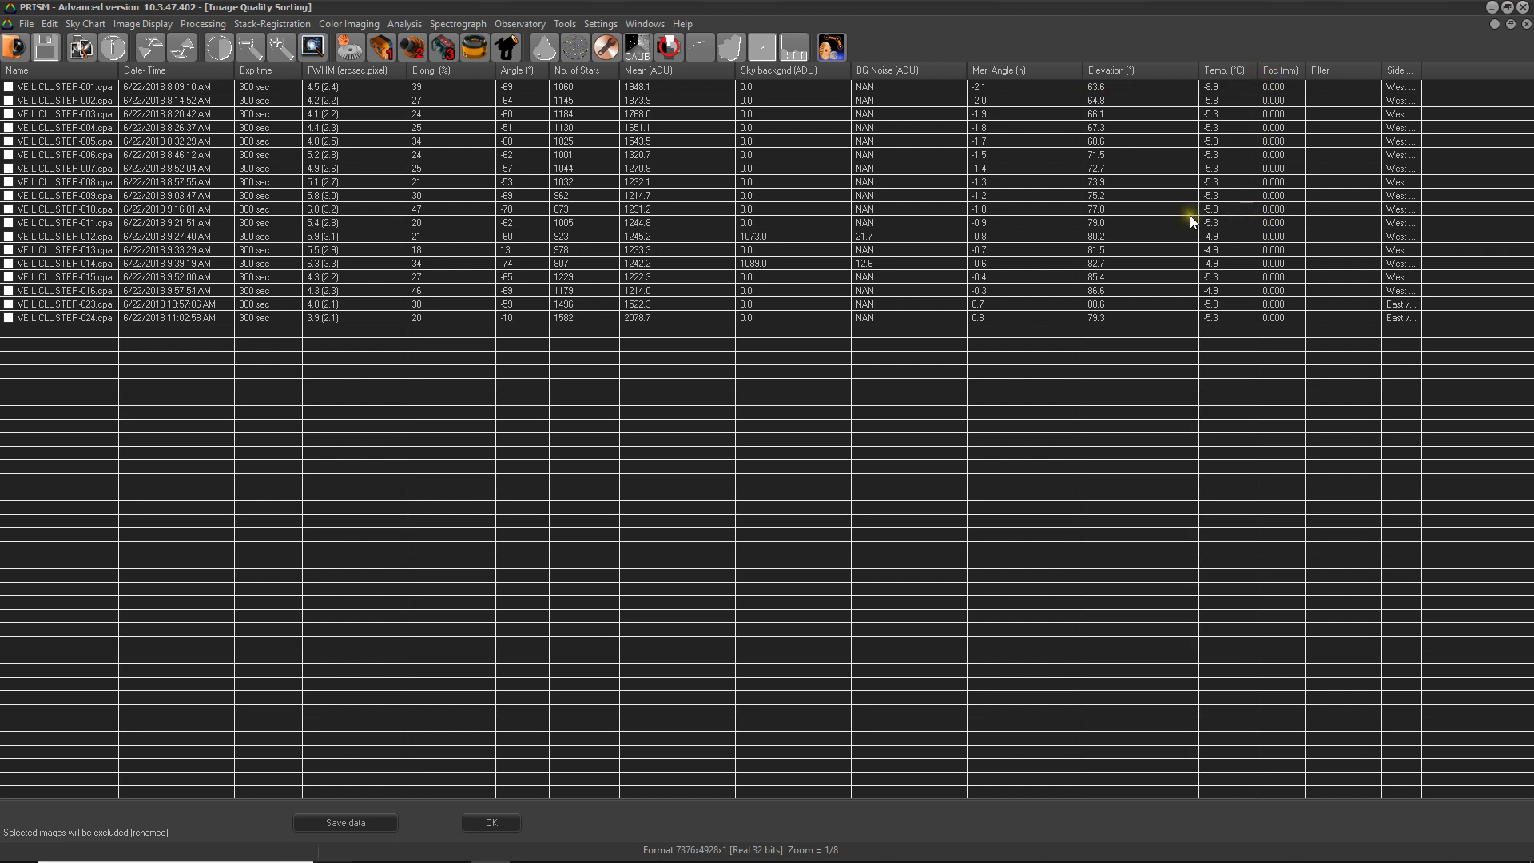
pyautogui.moveTo(1422, 70); pyautogui.dragTo(1501, 70)
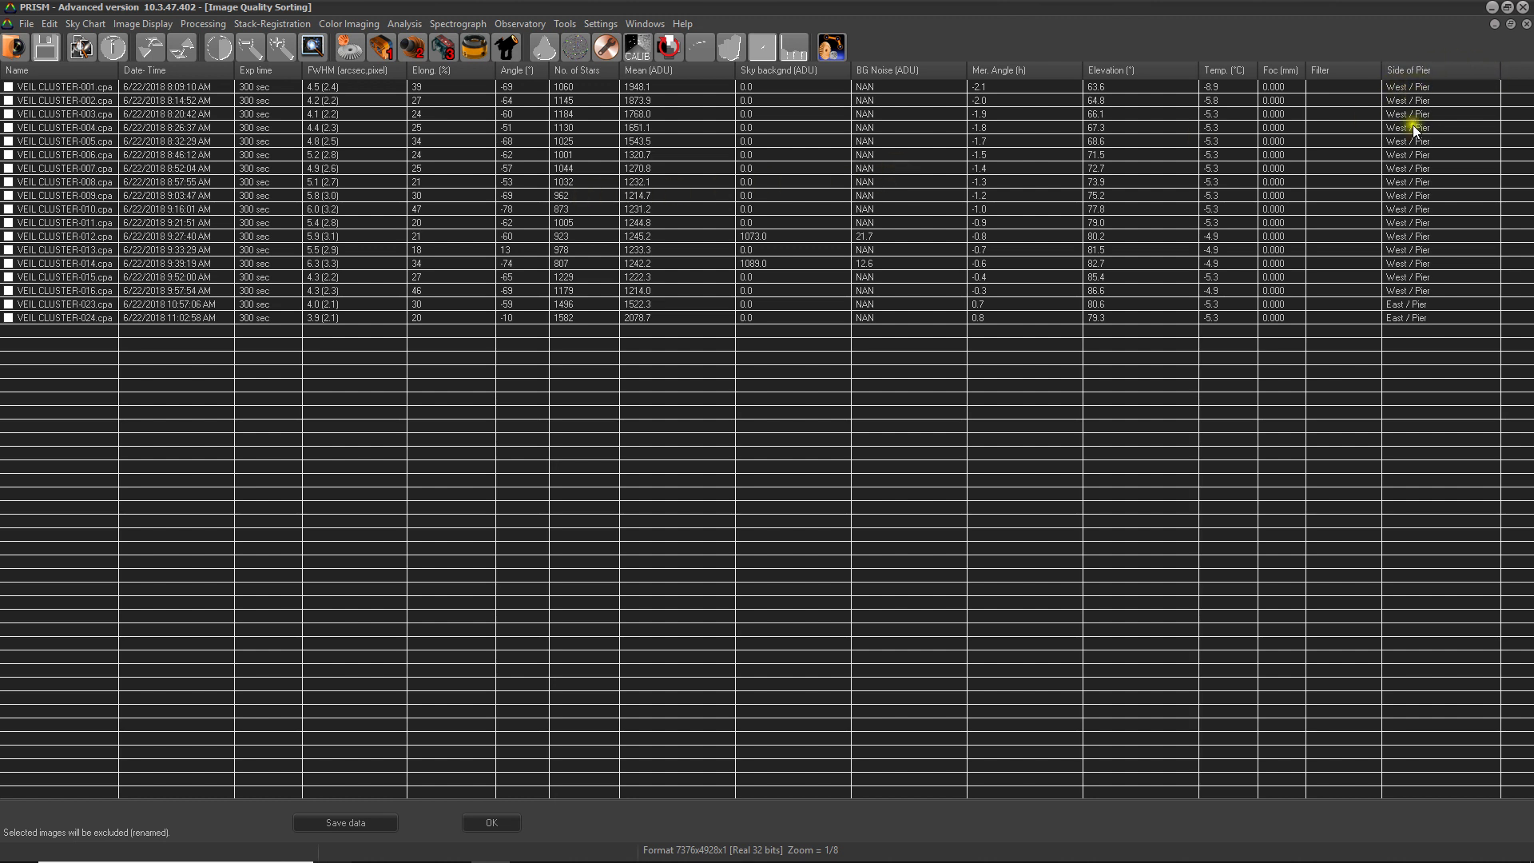
pyautogui.click(1414, 304)
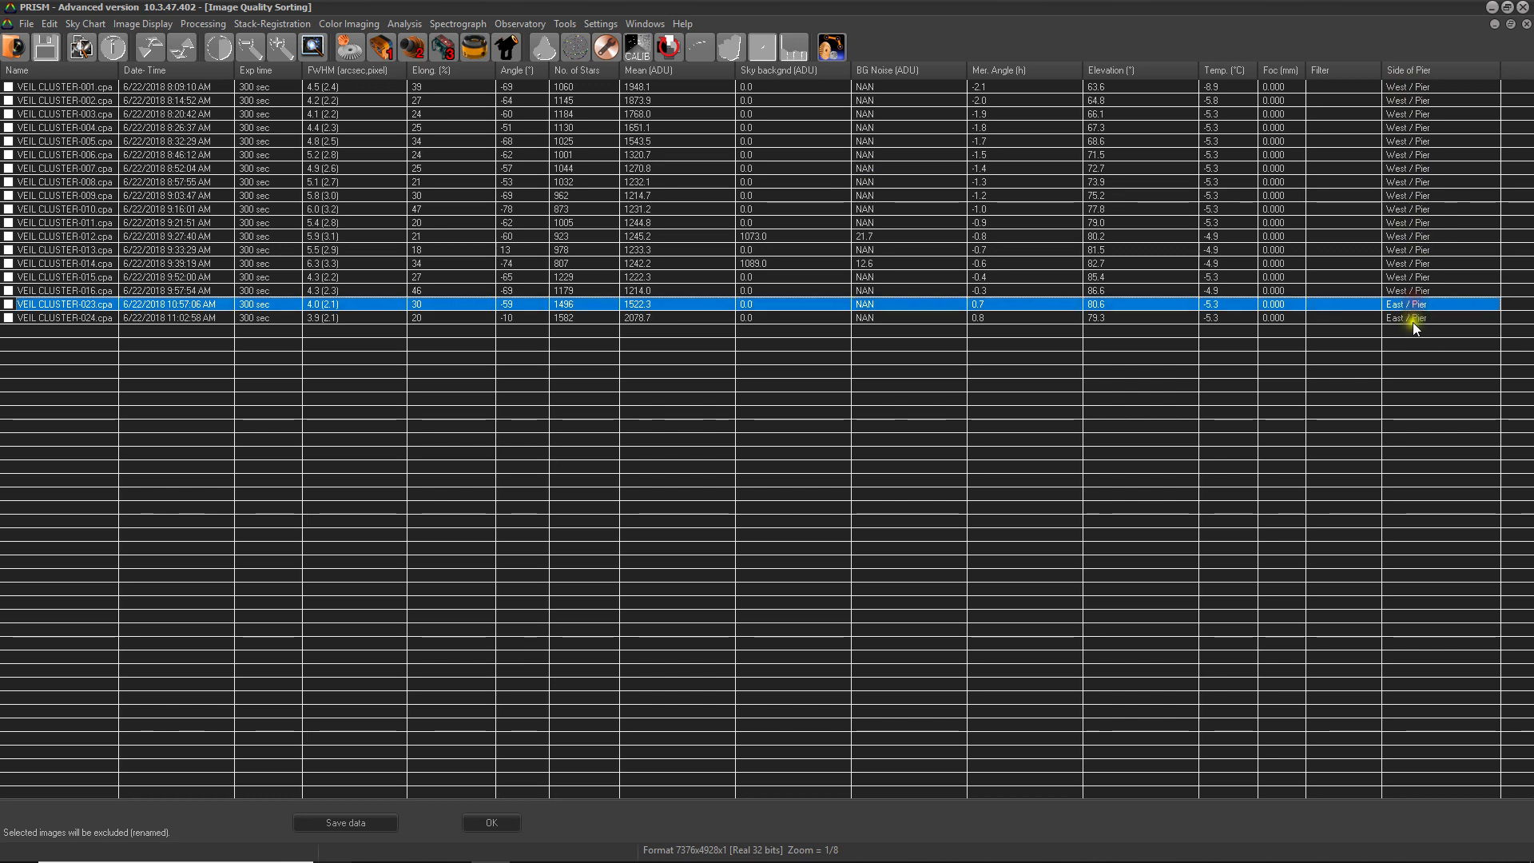
pyautogui.click(1420, 317)
pyautogui.click(1421, 302)
pyautogui.click(1419, 318)
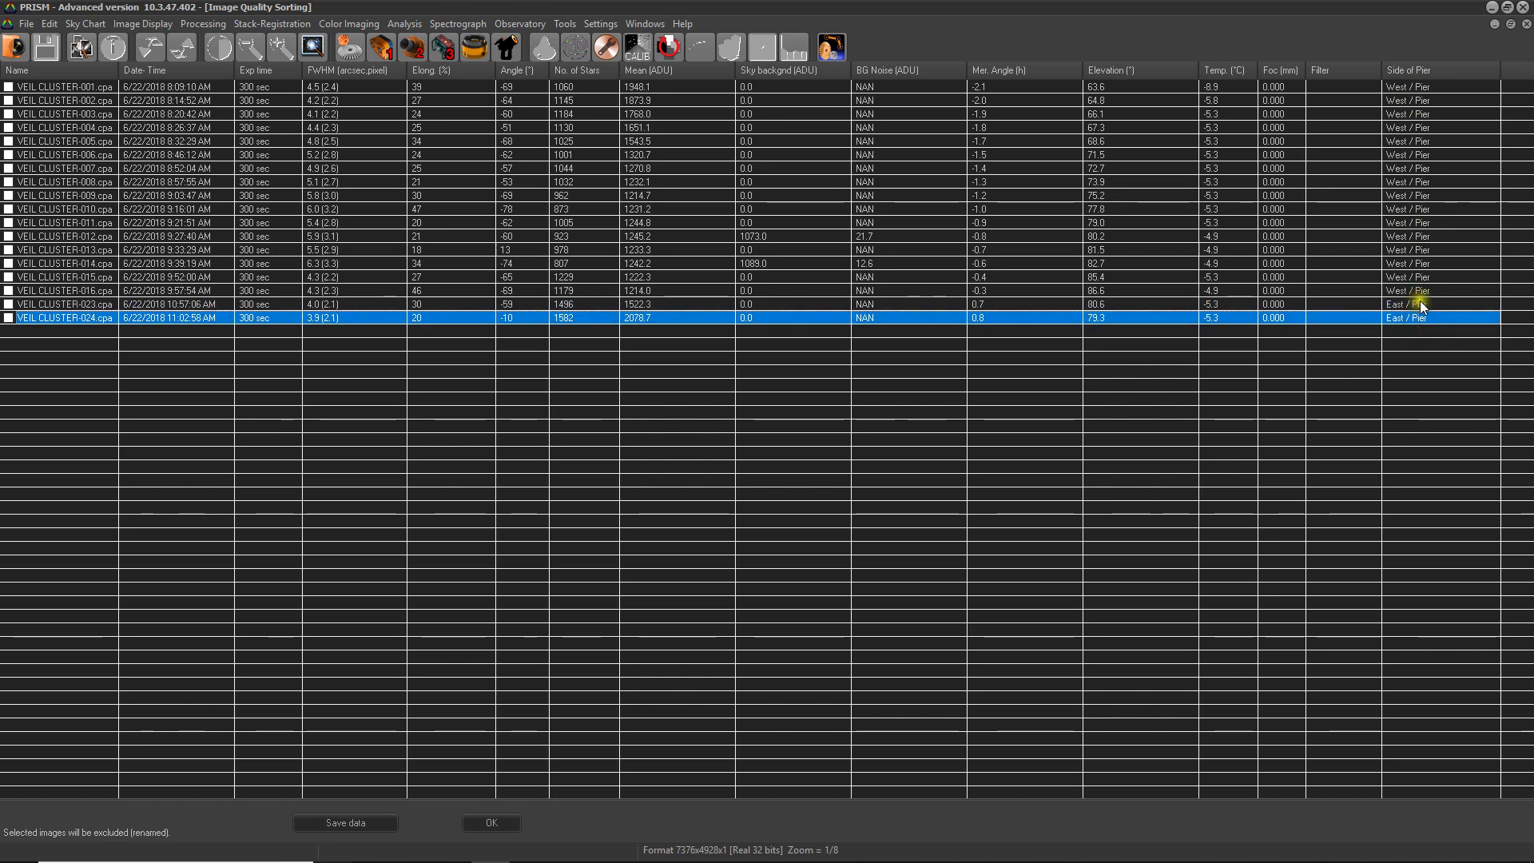
pyautogui.click(1419, 303)
pyautogui.click(1416, 319)
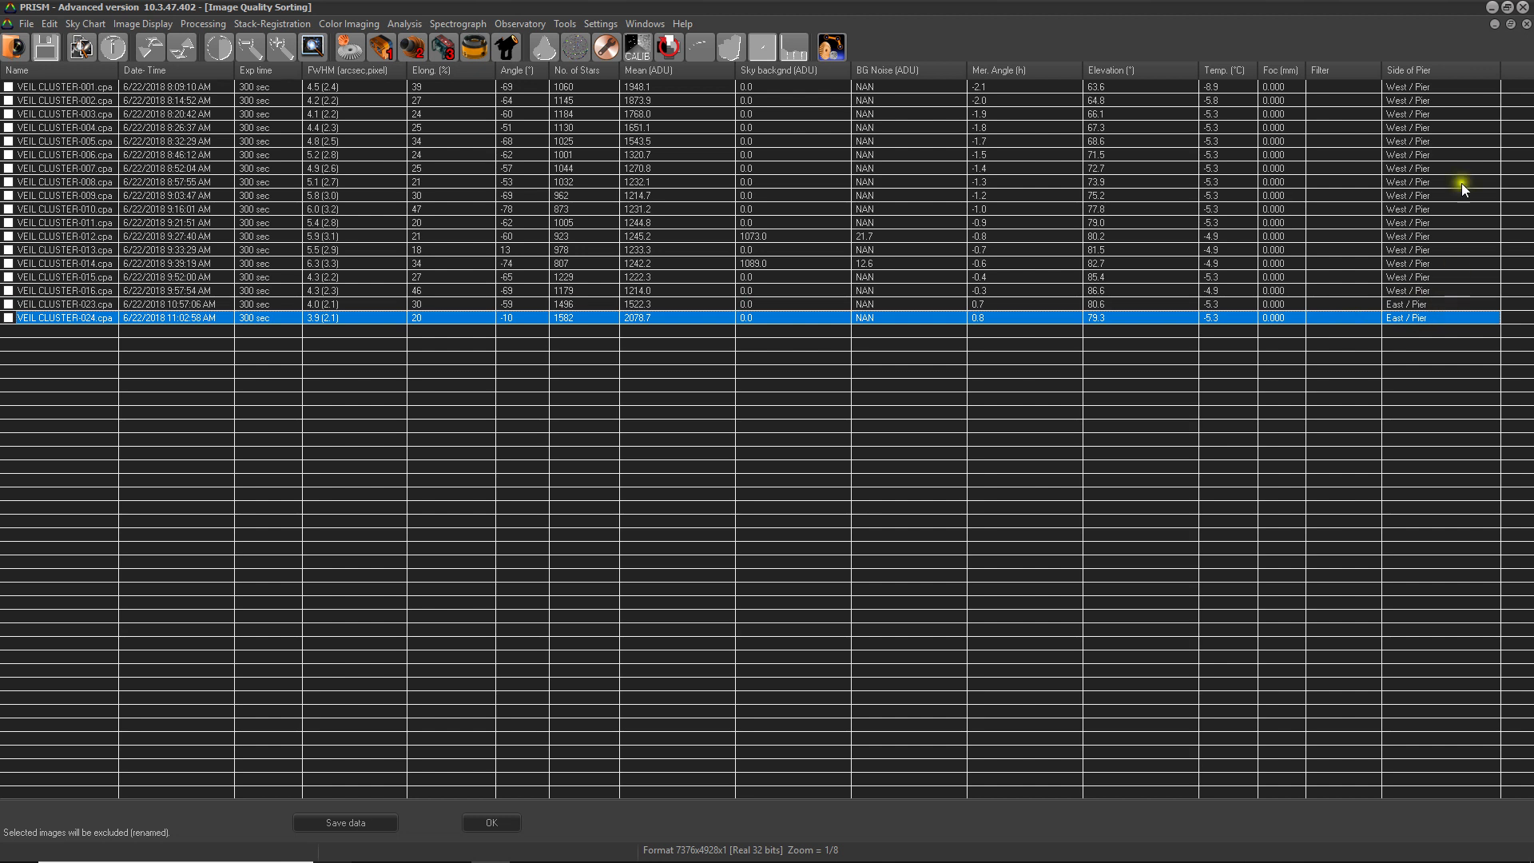
pyautogui.moveTo(1504, 66)
pyautogui.mouseDown()
pyautogui.moveTo(1362, 68)
pyautogui.moveTo(1495, 62)
pyautogui.mouseUp()
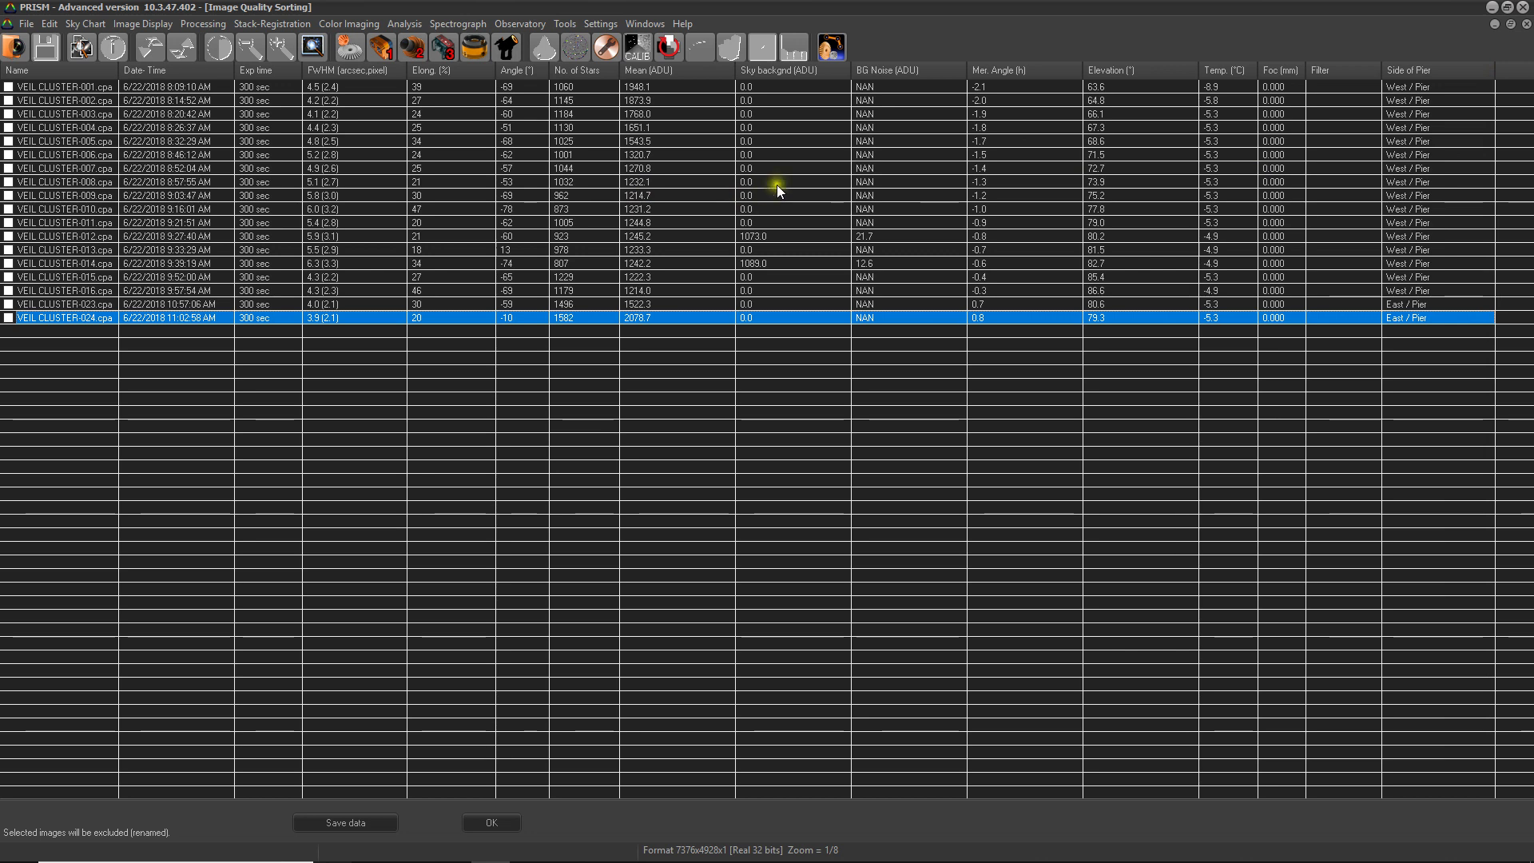
pyautogui.click(1001, 88)
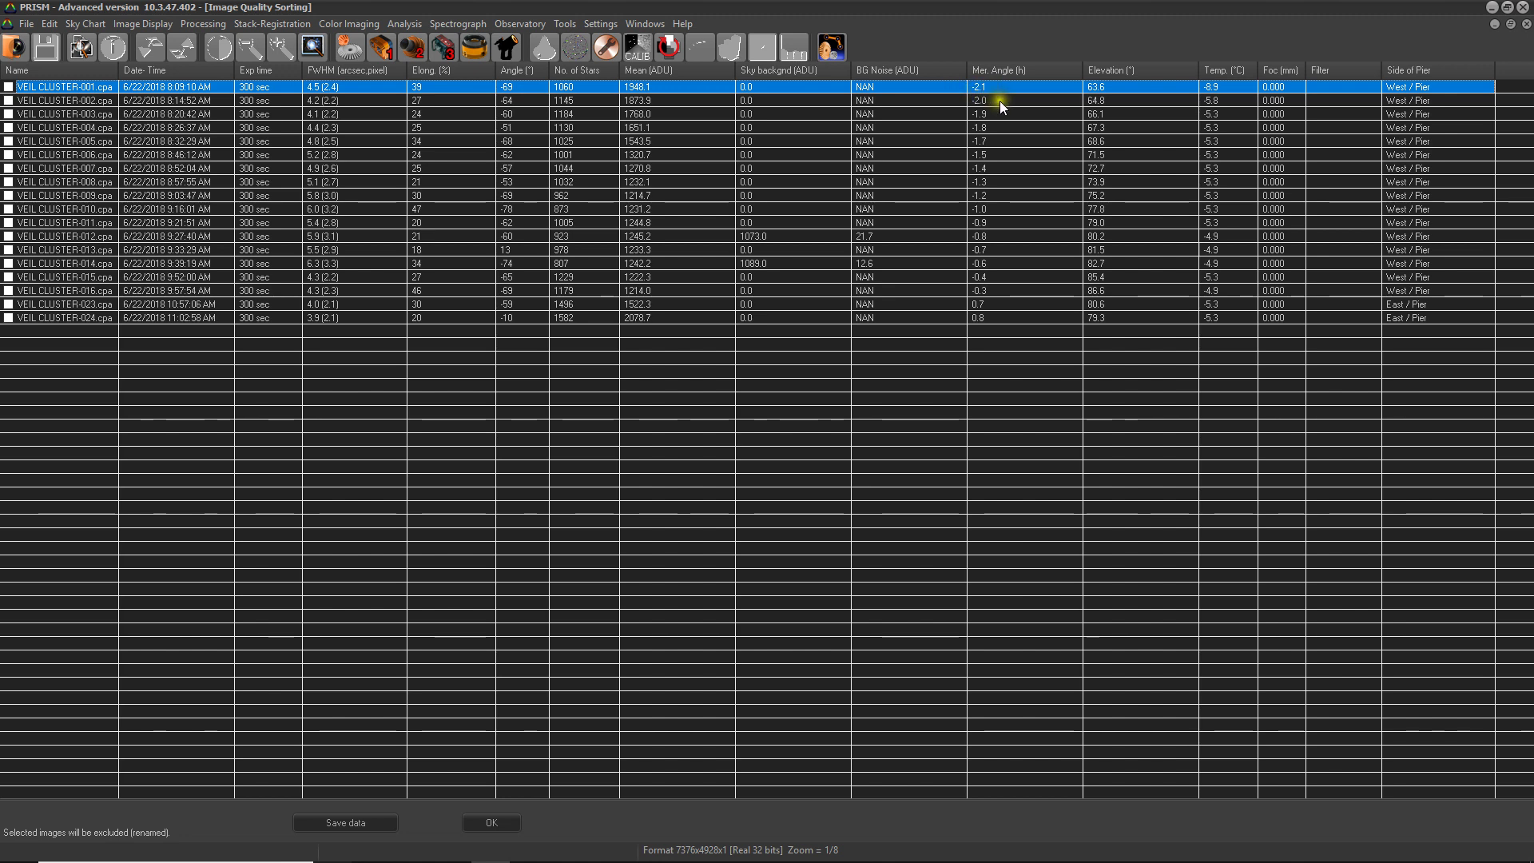
pyautogui.click(990, 292)
pyautogui.click(989, 290)
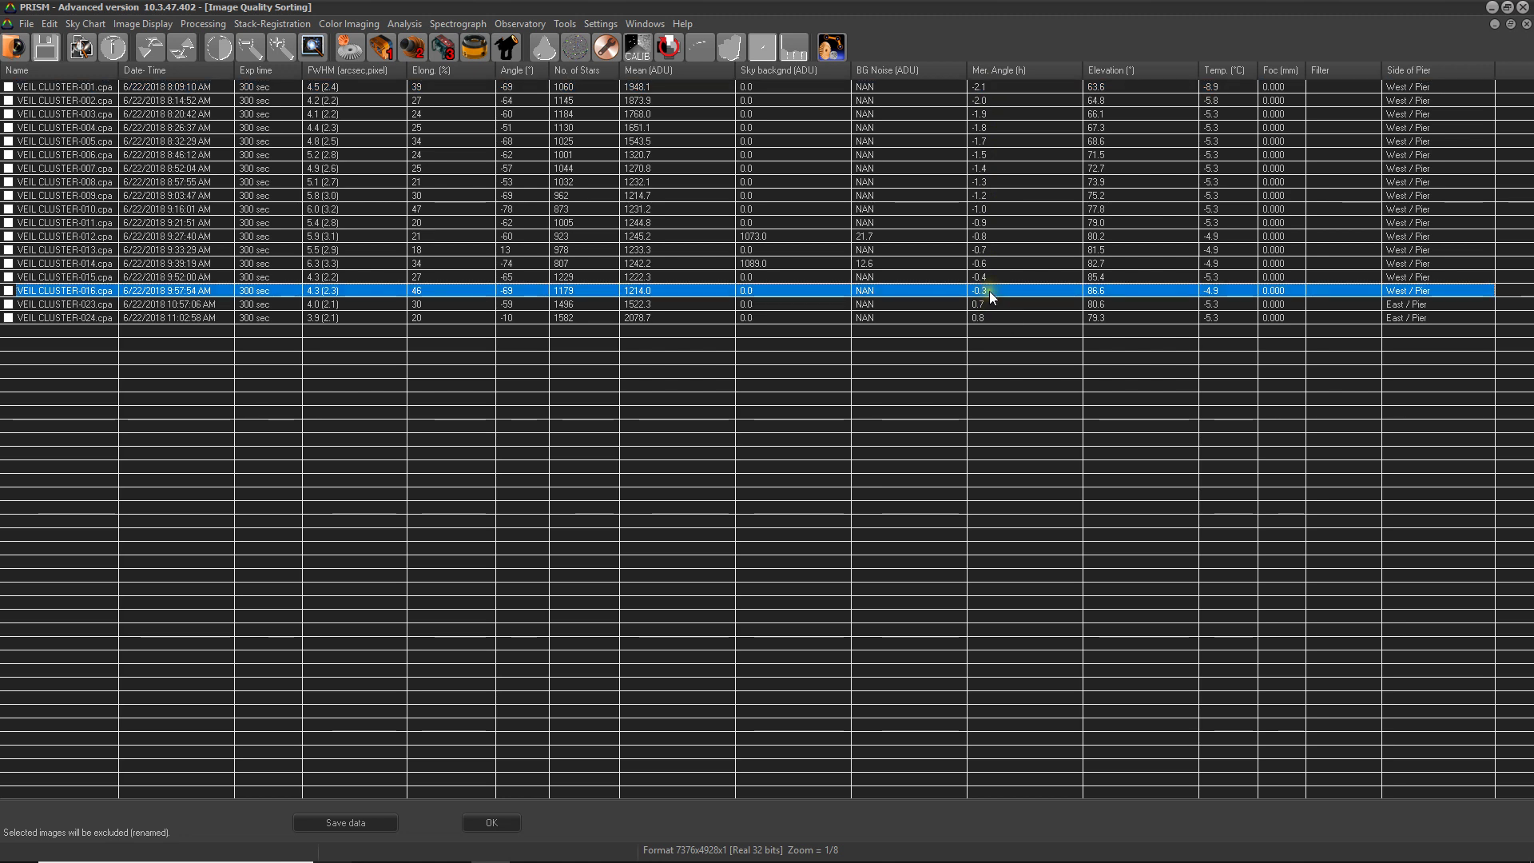
pyautogui.click(989, 302)
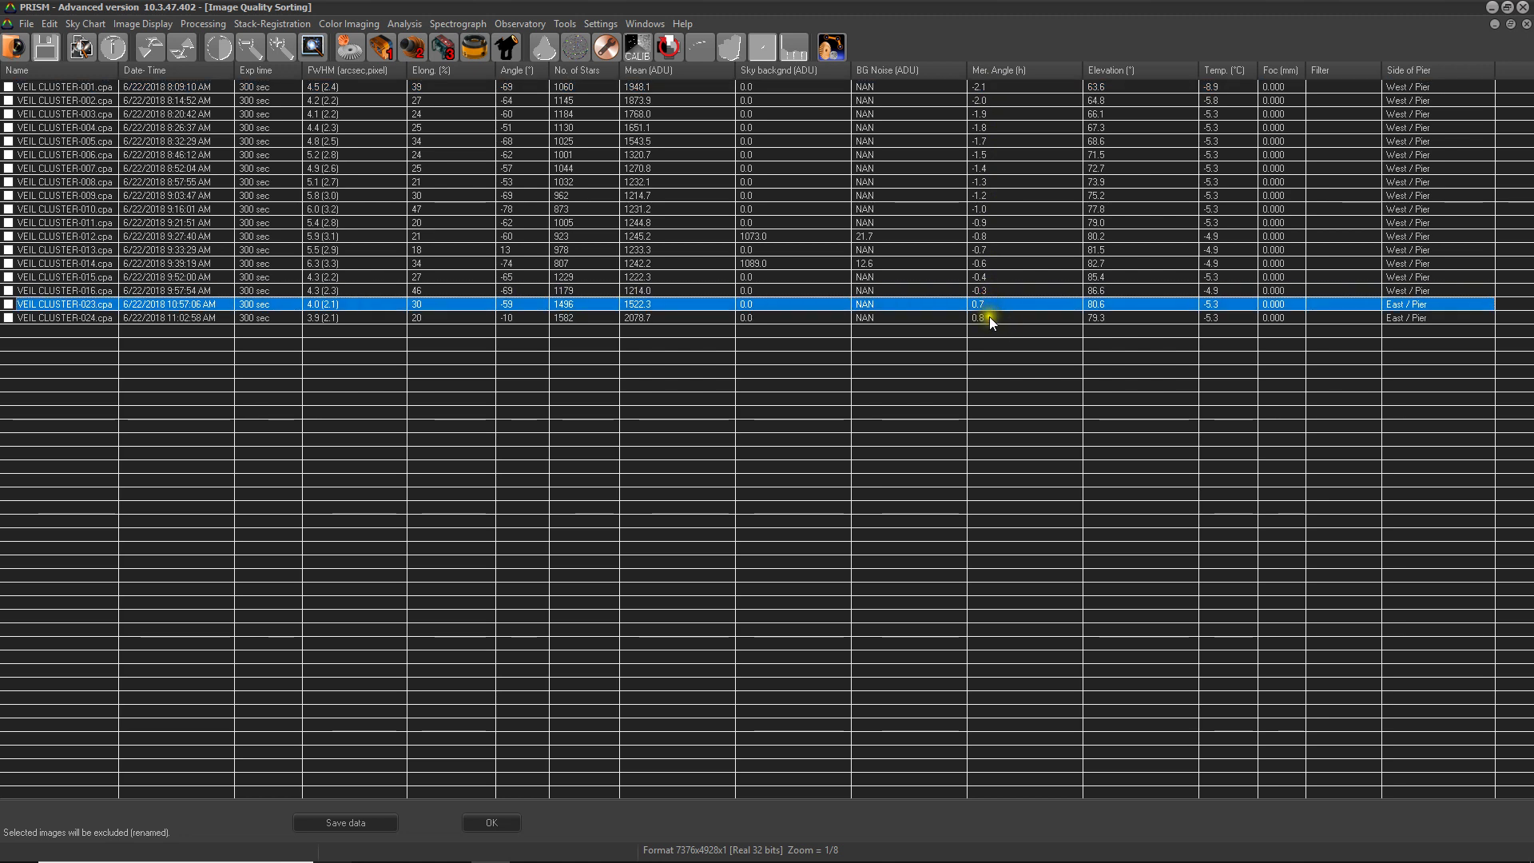
pyautogui.click(991, 317)
pyautogui.click(991, 305)
pyautogui.click(990, 318)
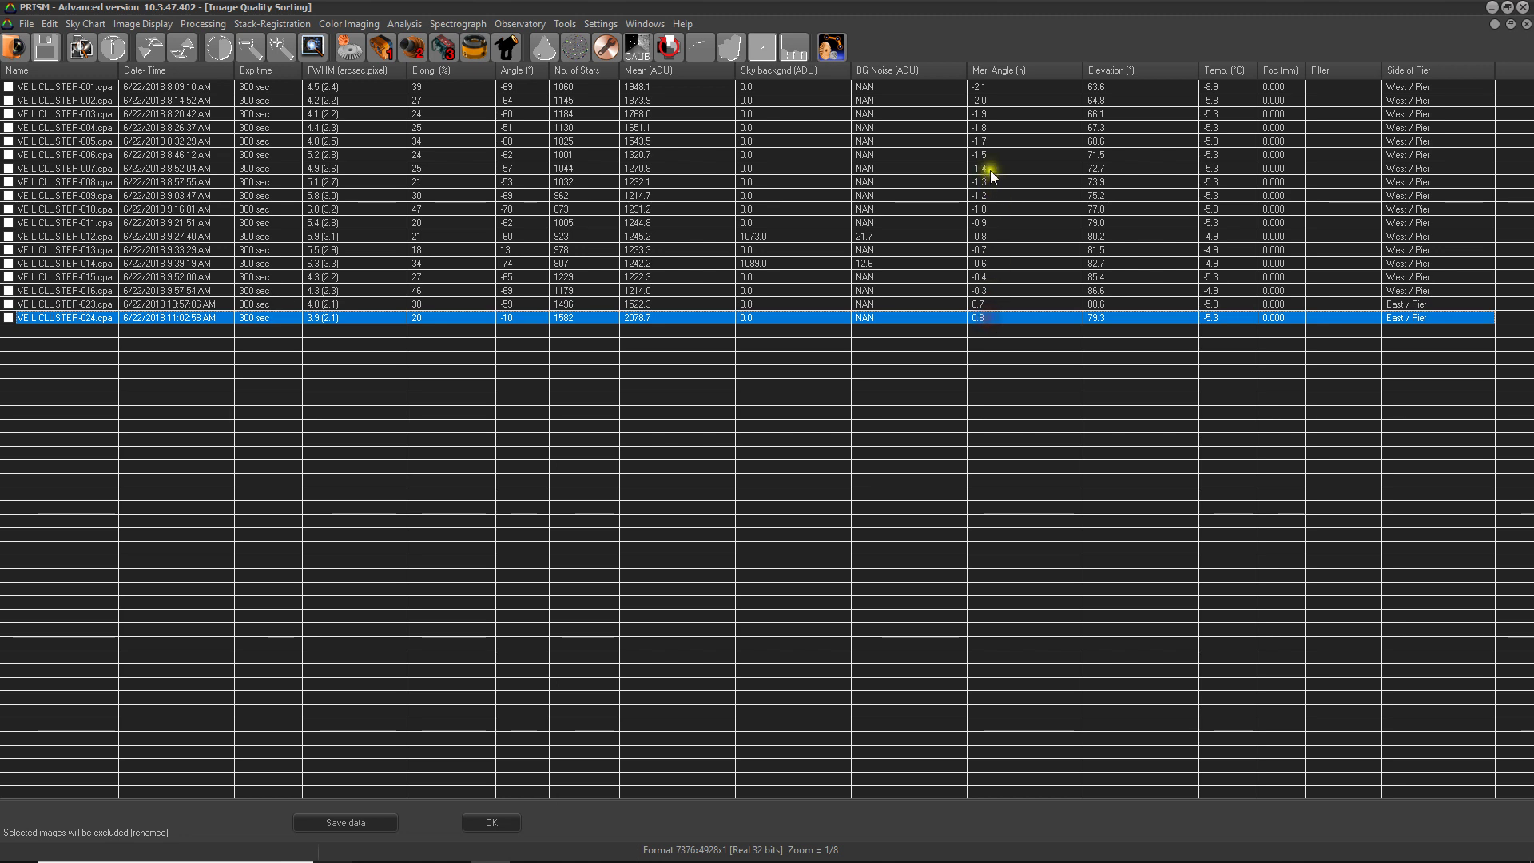
pyautogui.click(991, 124)
pyautogui.click(985, 152)
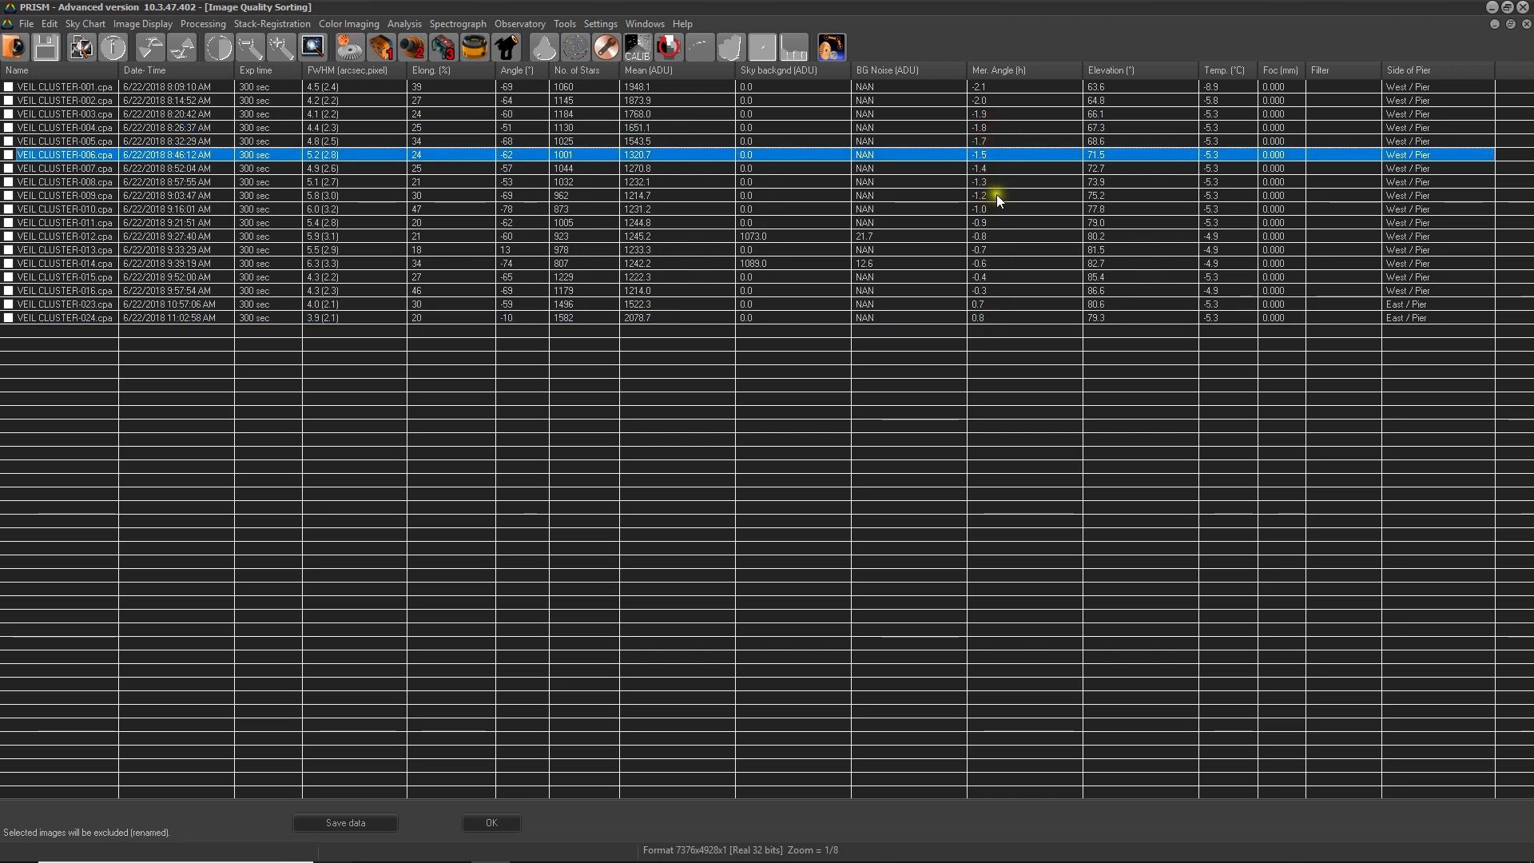
pyautogui.click(996, 195)
pyautogui.click(997, 246)
pyautogui.click(990, 306)
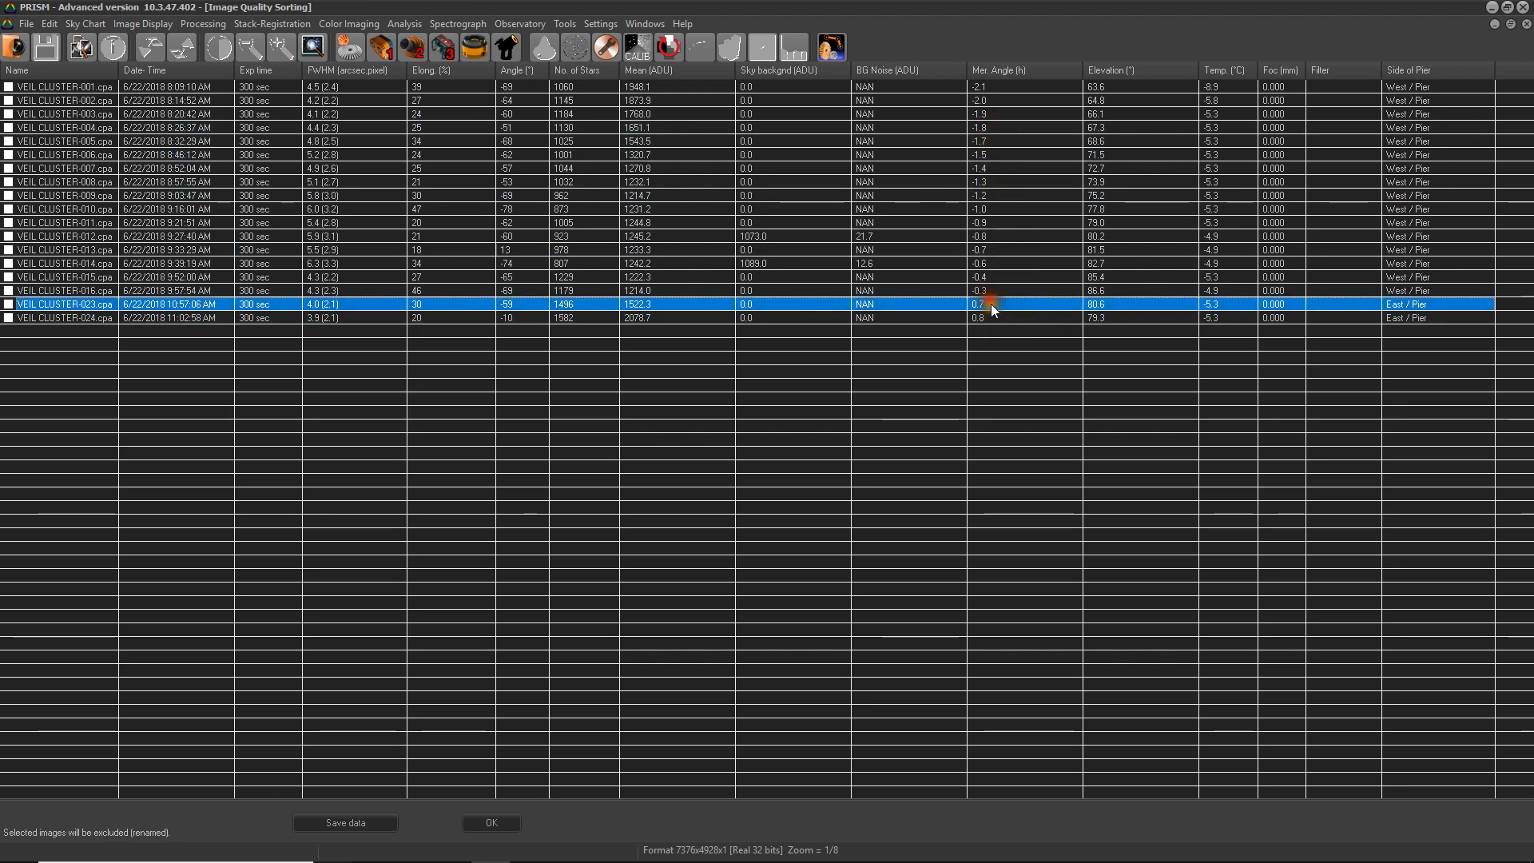
pyautogui.click(990, 316)
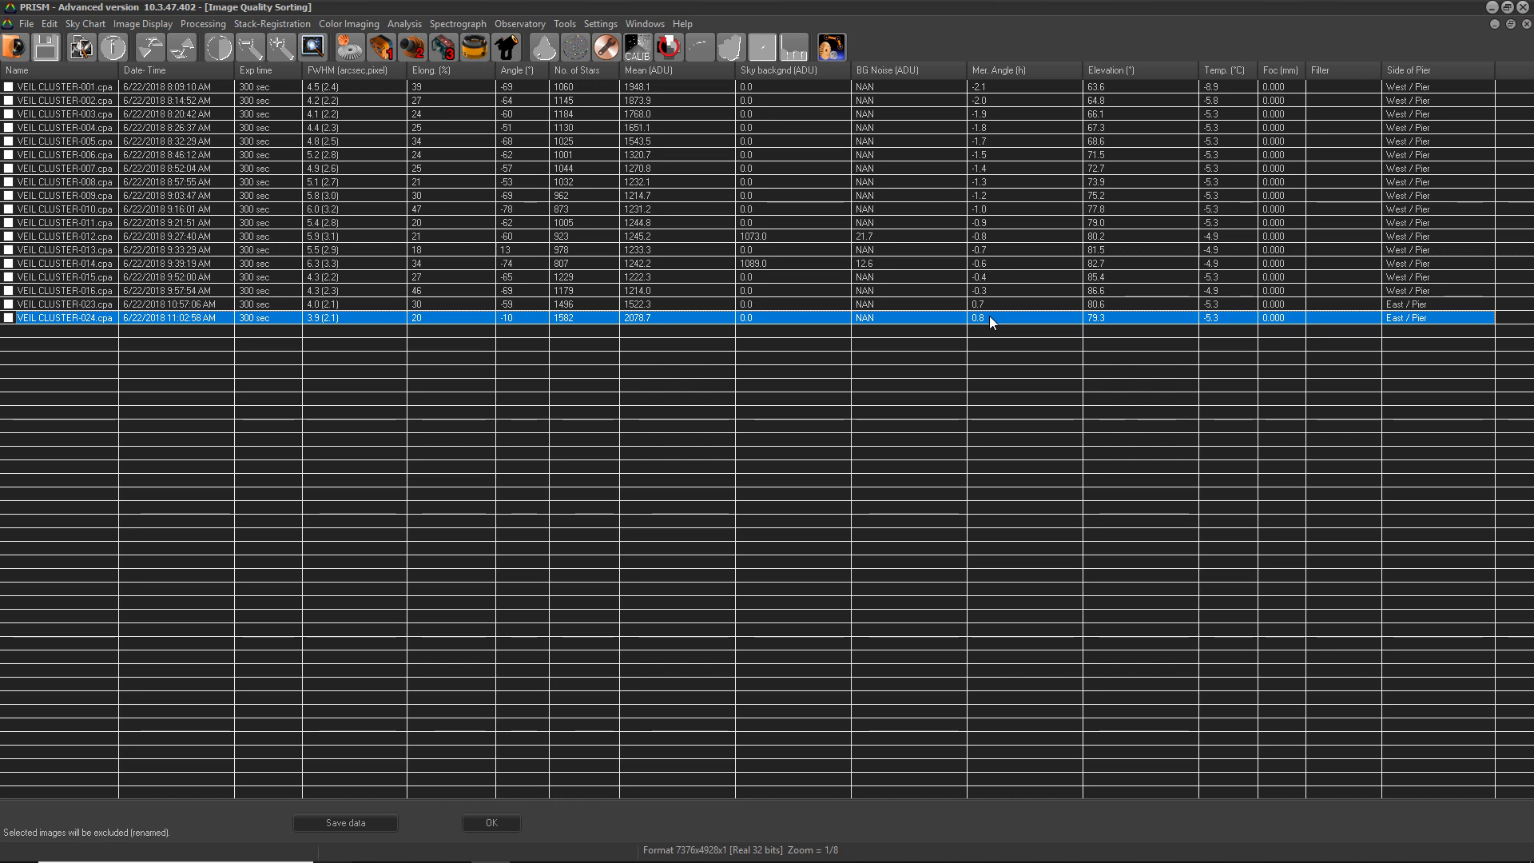
pyautogui.click(667, 53)
pyautogui.moveTo(786, 232); pyautogui.dragTo(694, 211)
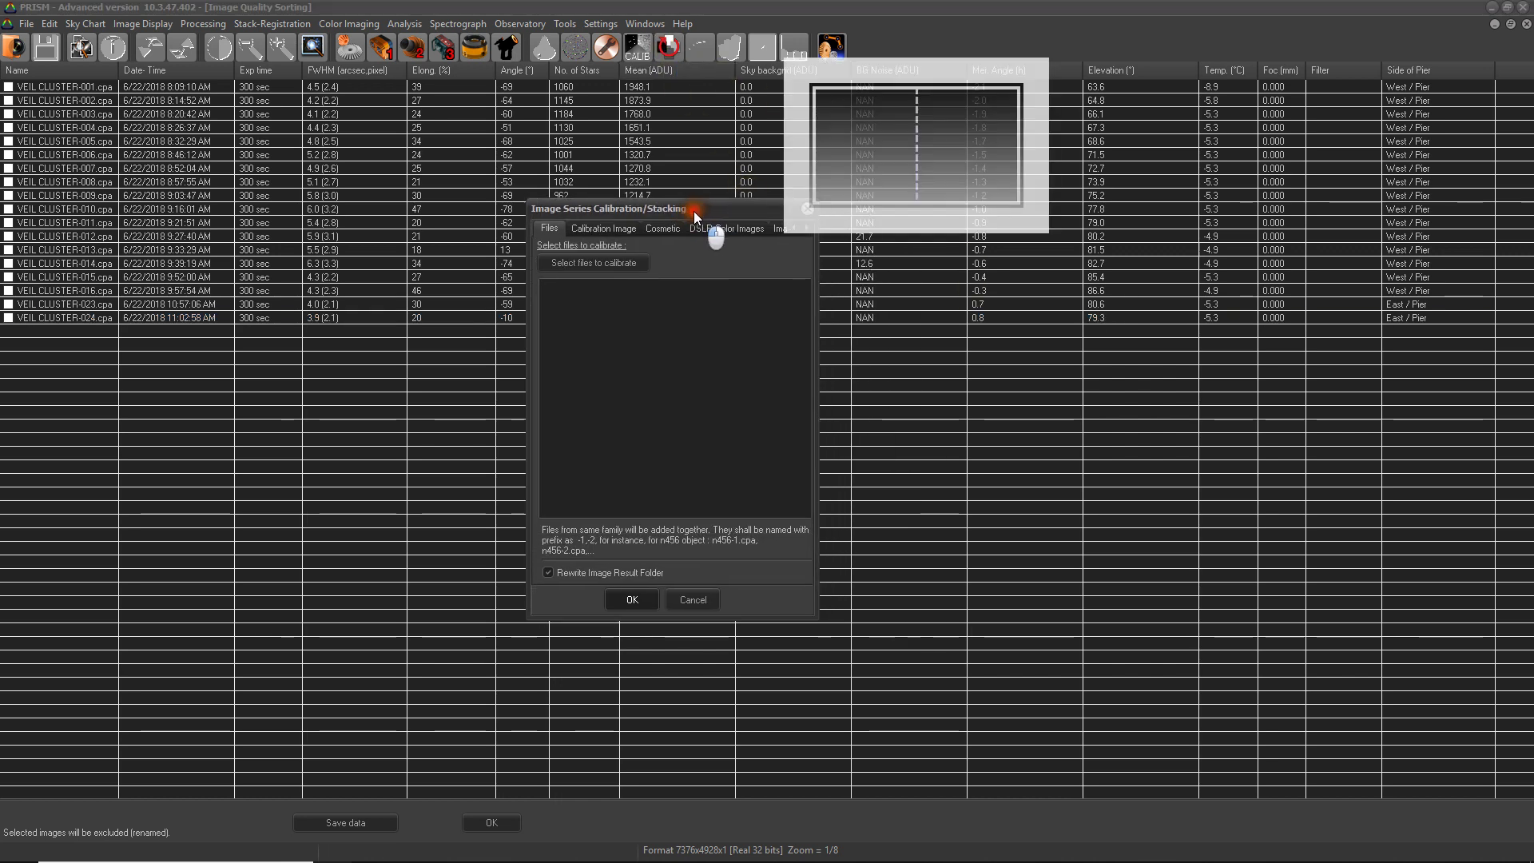
pyautogui.click(780, 230)
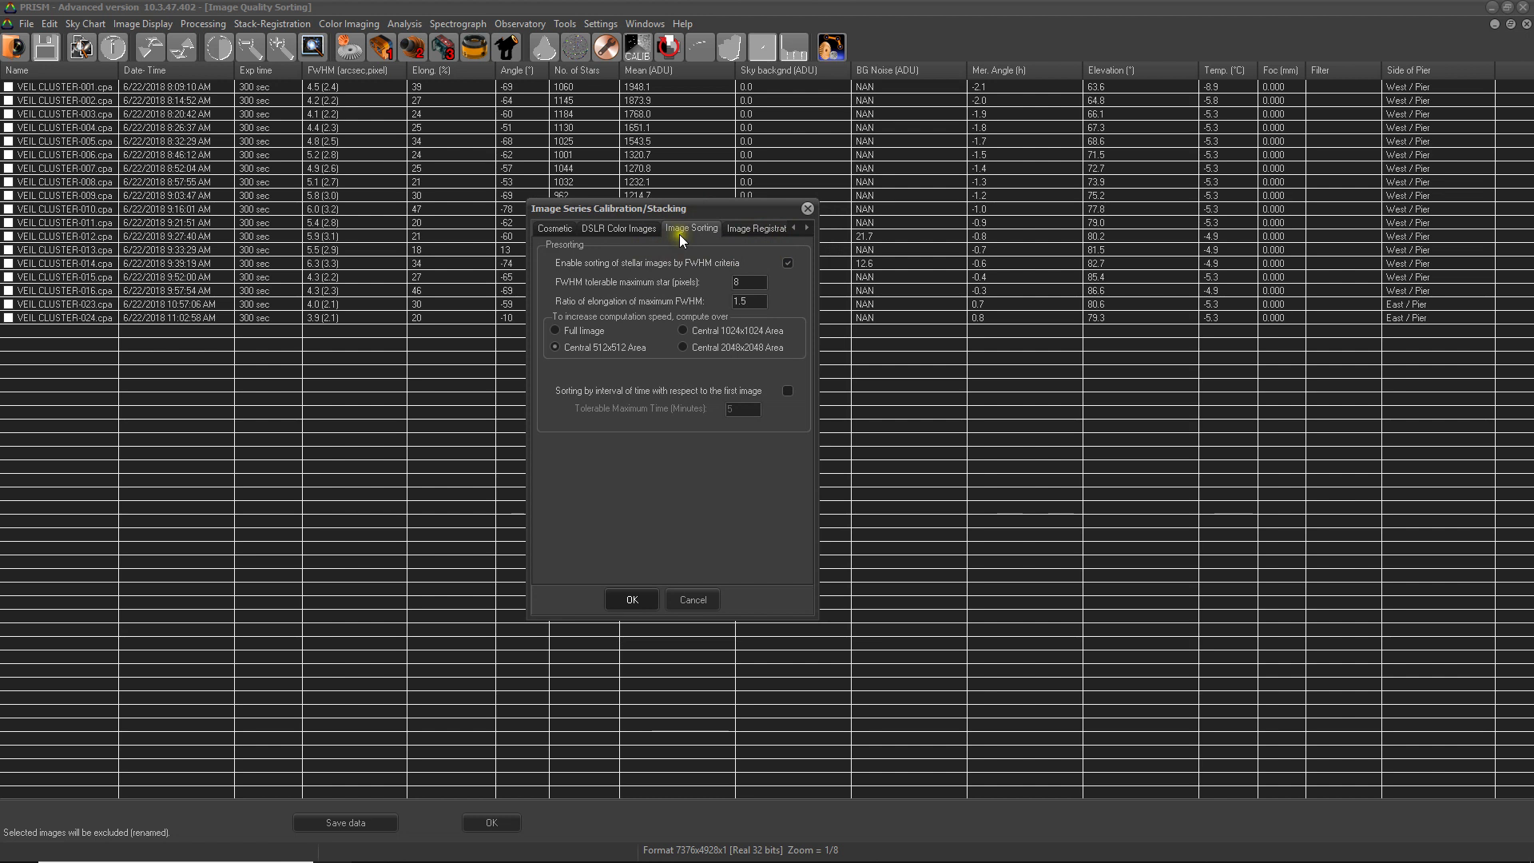
pyautogui.click(754, 280)
pyautogui.click(758, 301)
pyautogui.moveTo(760, 302); pyautogui.dragTo(735, 299)
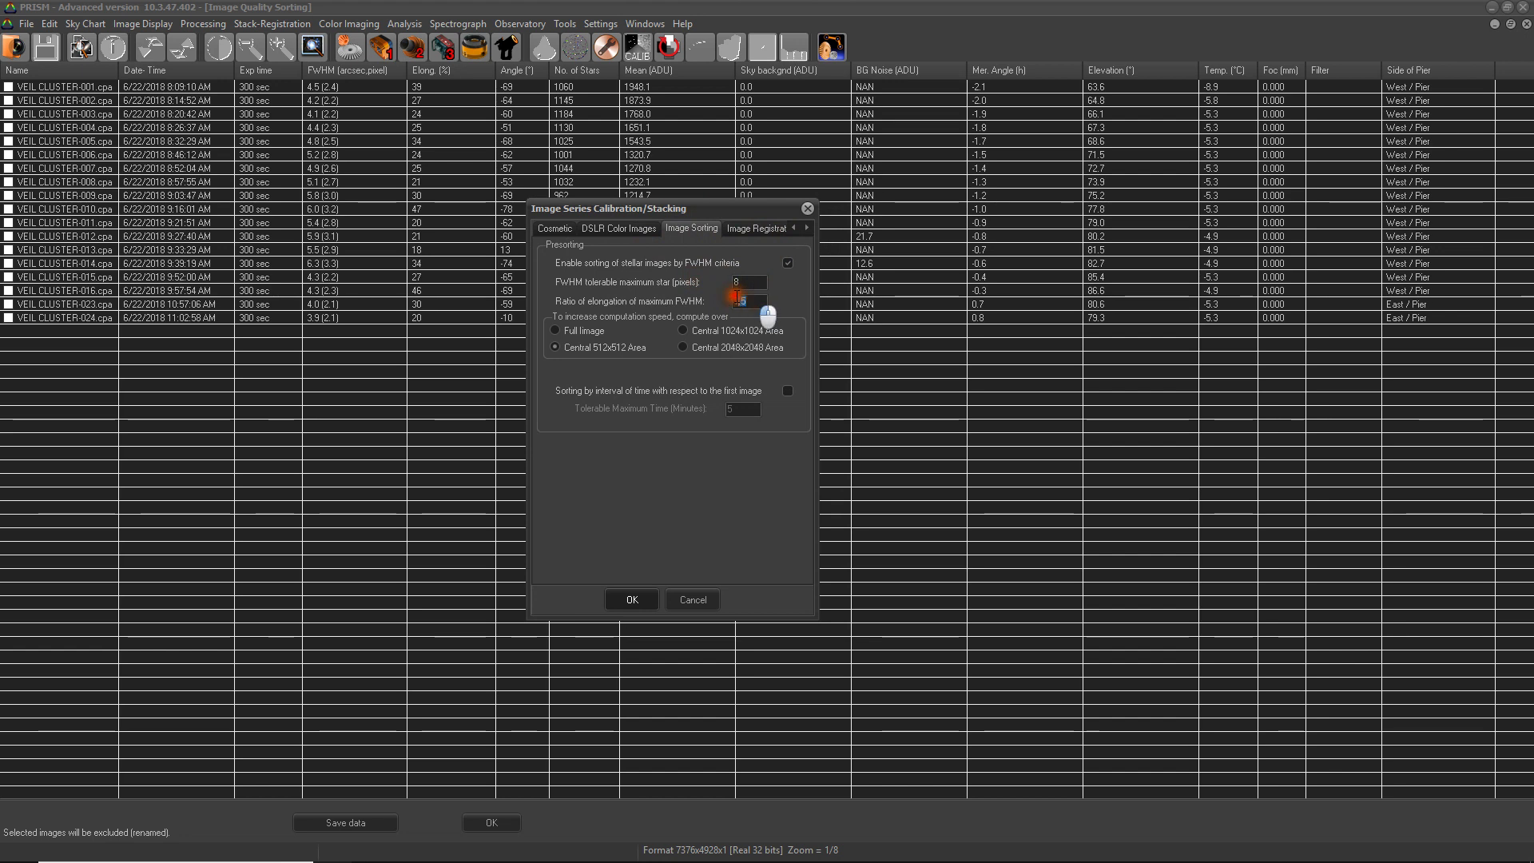
pyautogui.click(807, 210)
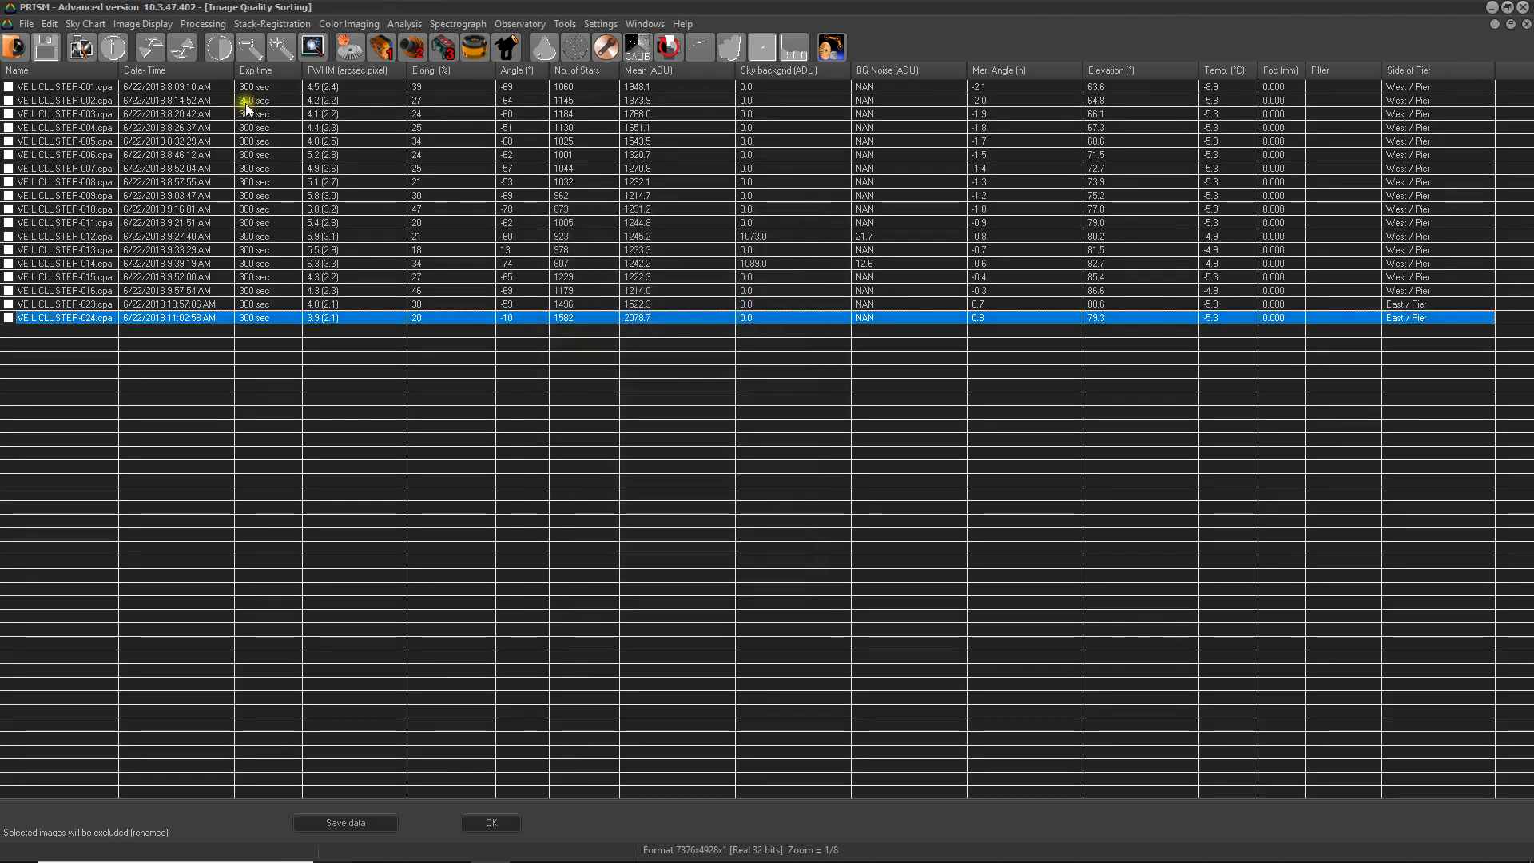